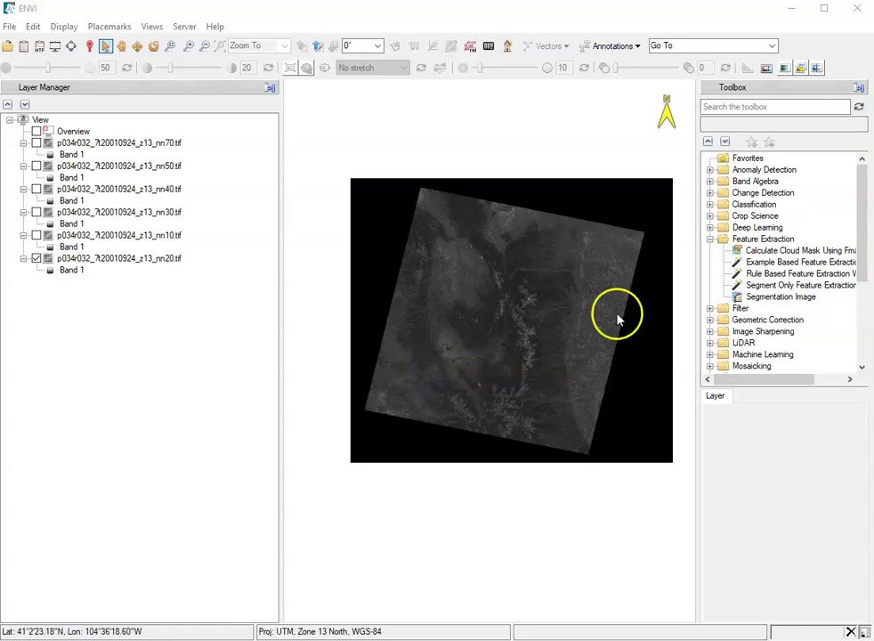
Open the Cursor Value readout and dock it at the left beside the image, showing nn20 value 54.
left_click(87, 49)
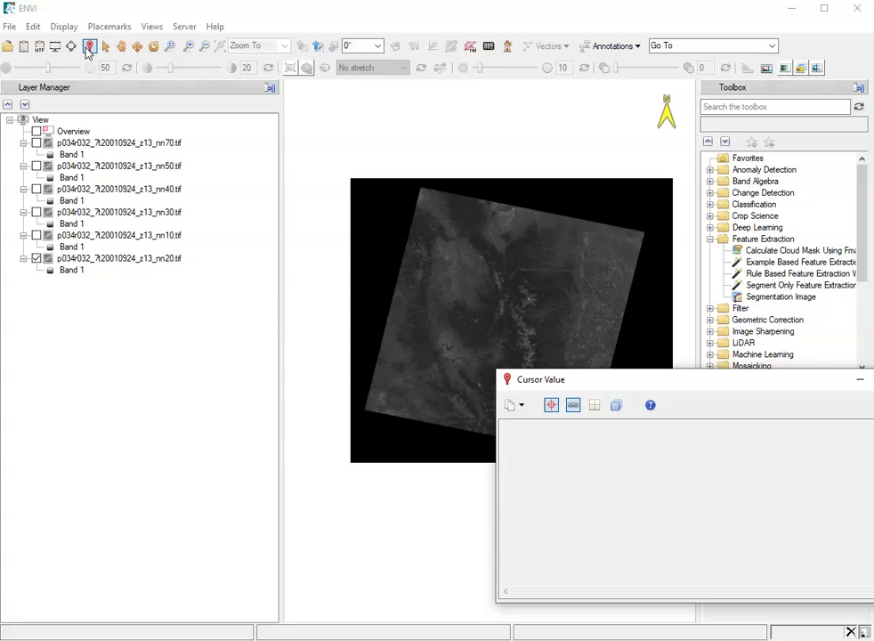
left_click_drag(739, 384, 224, 383)
left_click_drag(426, 492, 236, 490)
left_click_drag(105, 391, 167, 357)
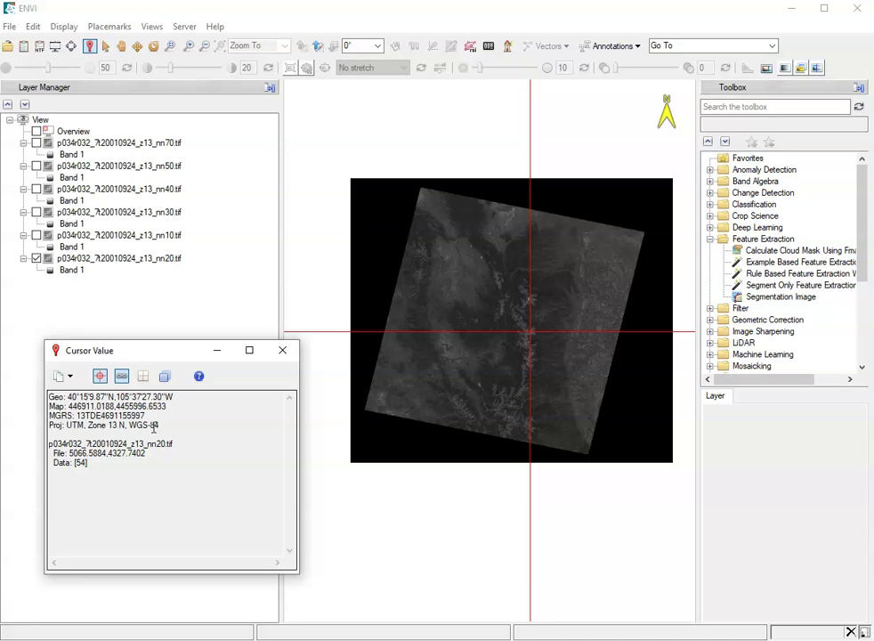
left_click(105, 454)
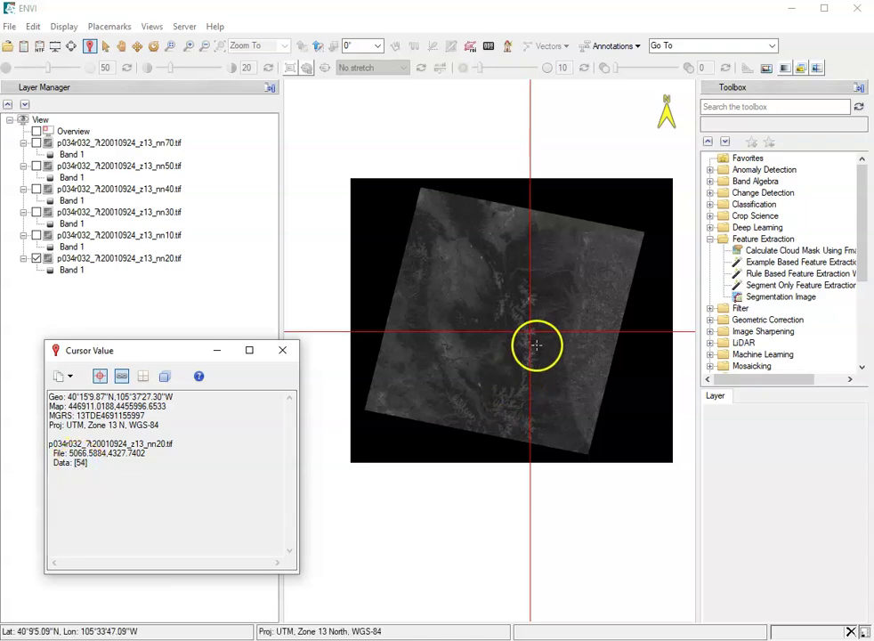
Zoom into the terrain and place the crosshair on a dark patch.
scroll(534, 329, "up", 4)
scroll(538, 341, "up", 5)
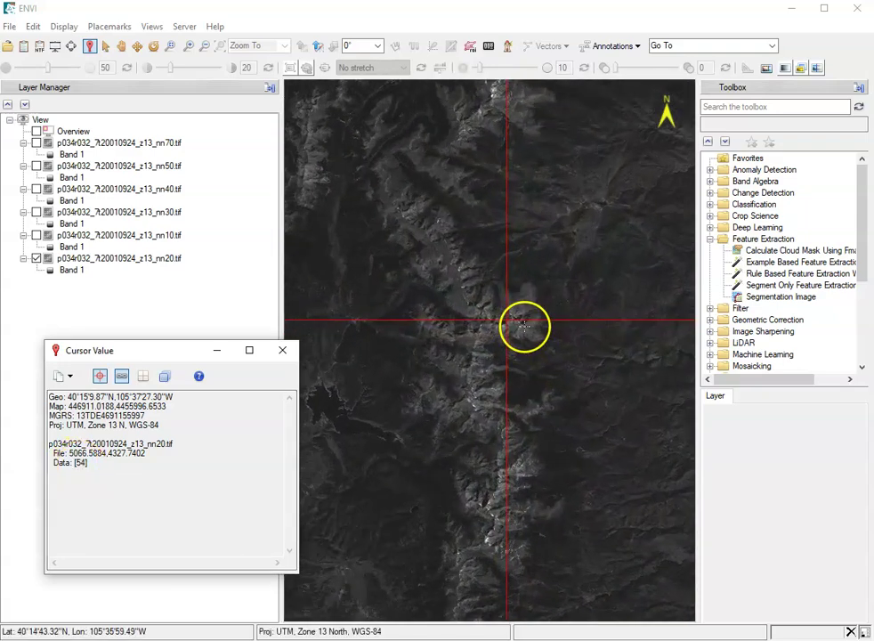
scroll(441, 297, "up", 4)
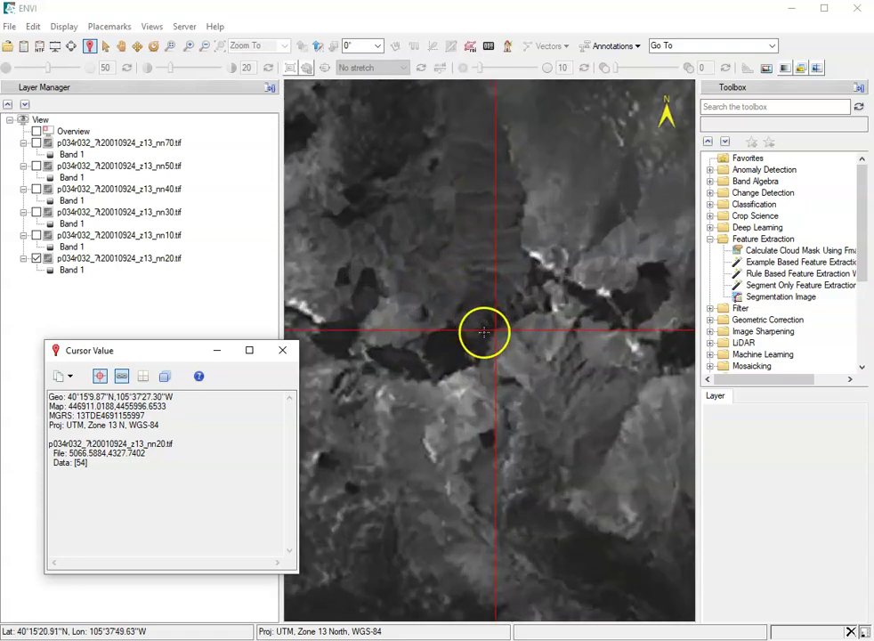
scroll(570, 387, "up", 5)
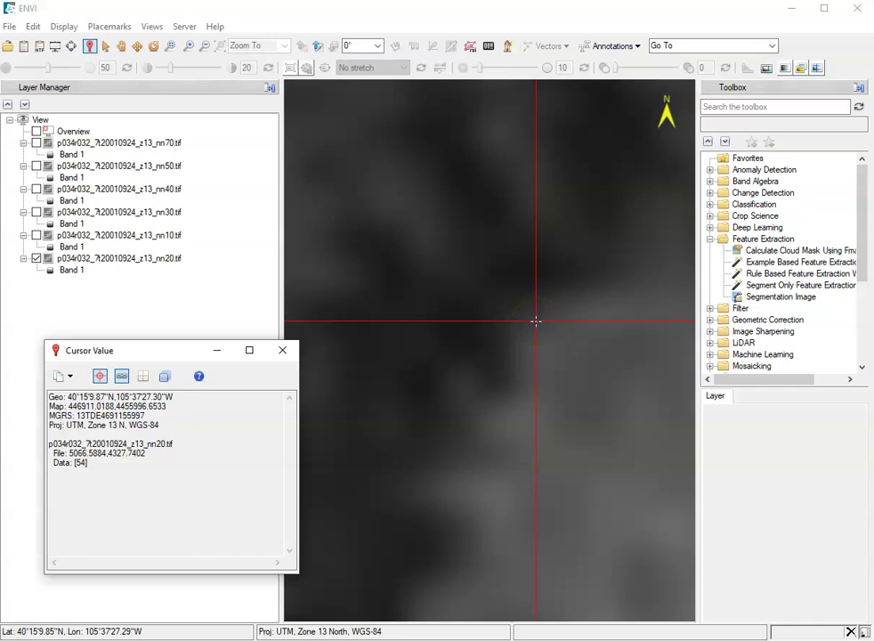
scroll(536, 321, "down", 4)
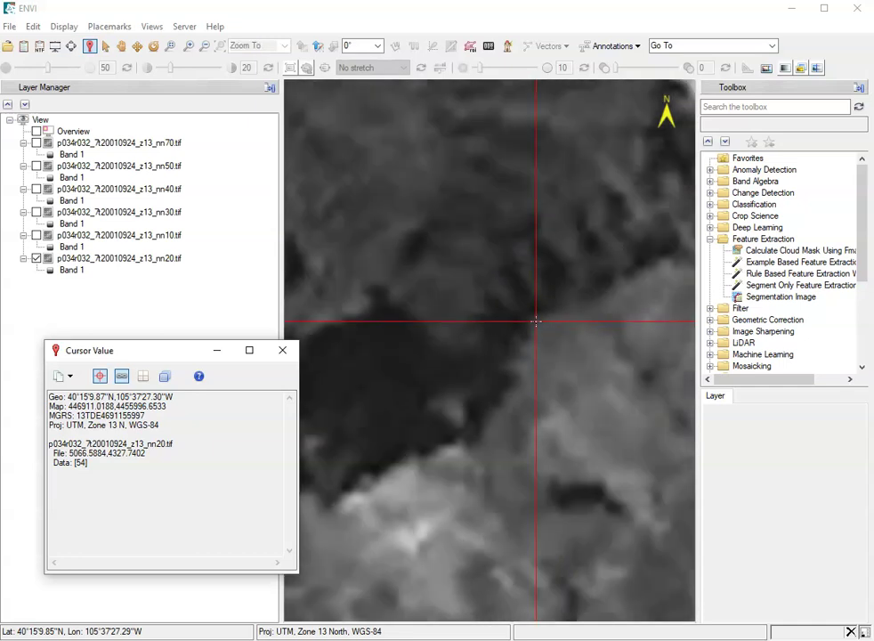
scroll(535, 321, "down", 1)
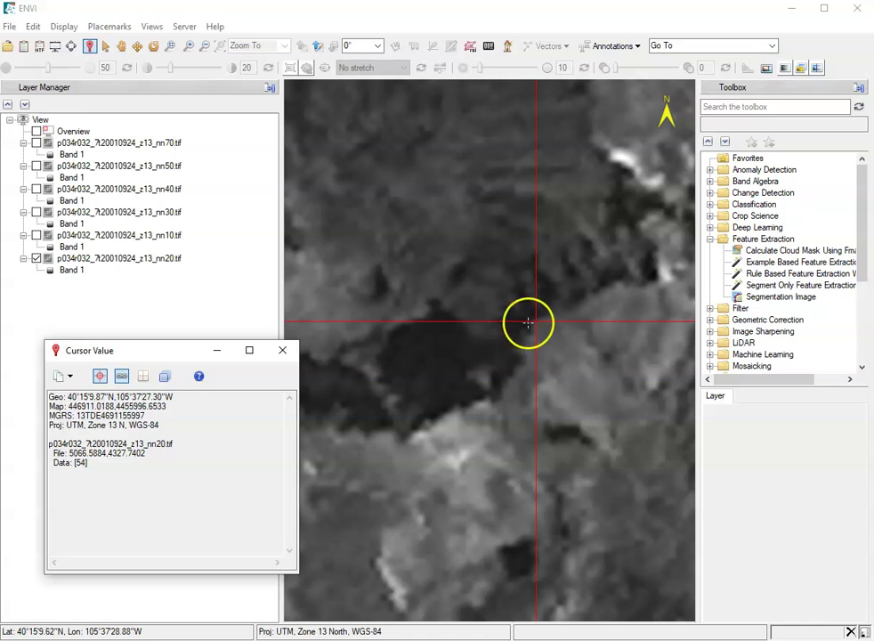
left_click(426, 344)
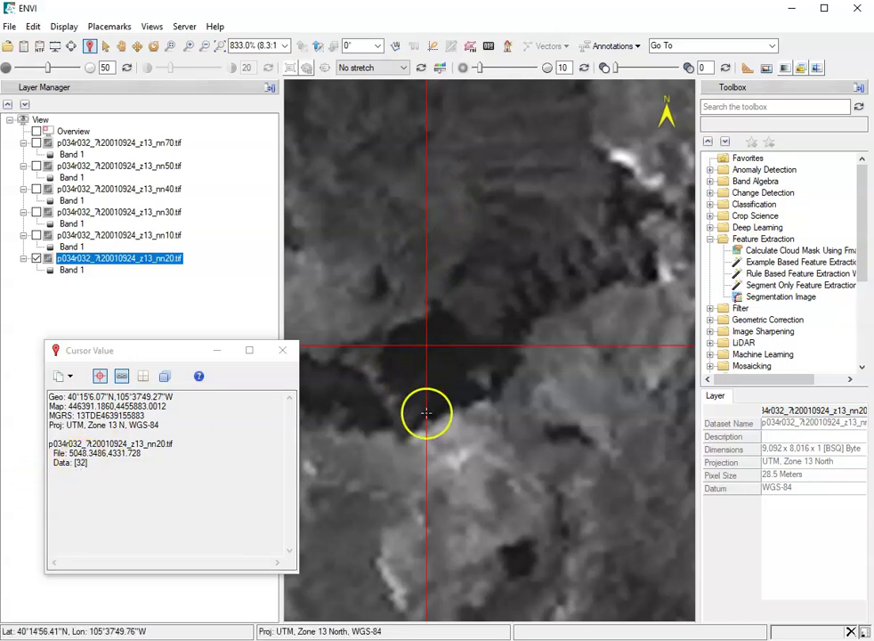
Move the crosshair to the bright spot so the readout shows Data 255.
scroll(426, 413, "down", 4)
scroll(506, 404, "down", 6)
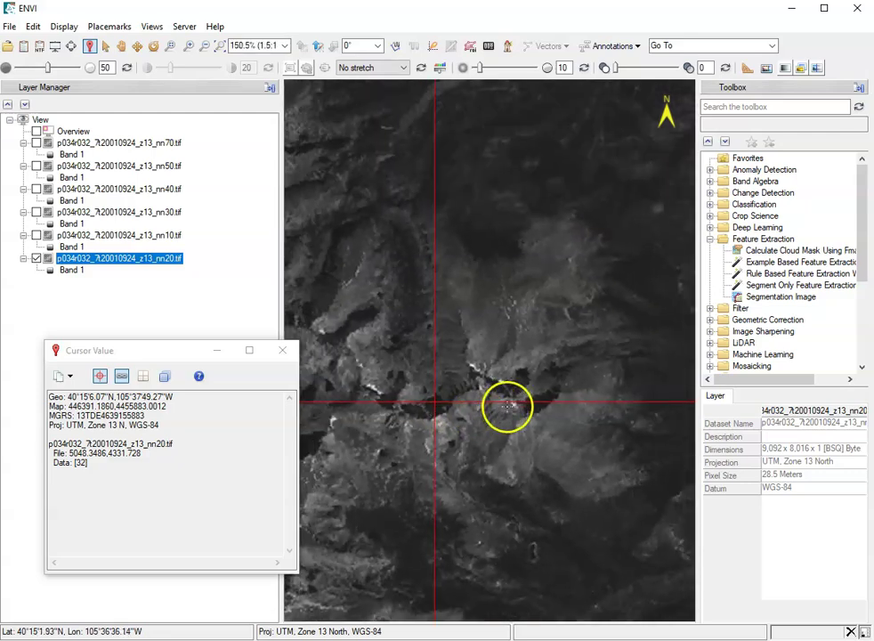
scroll(424, 587, "up", 10)
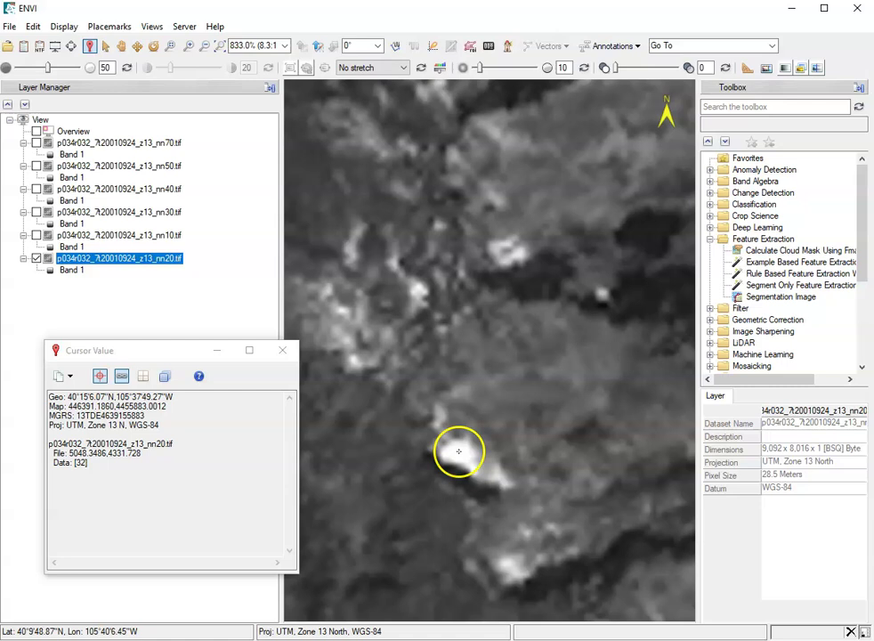
left_click(458, 451)
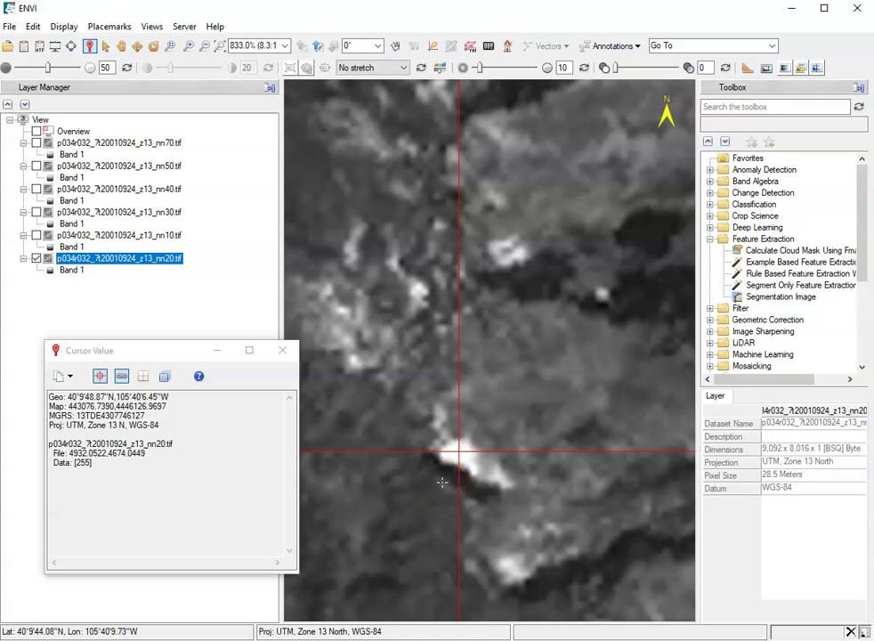
right_click(149, 259)
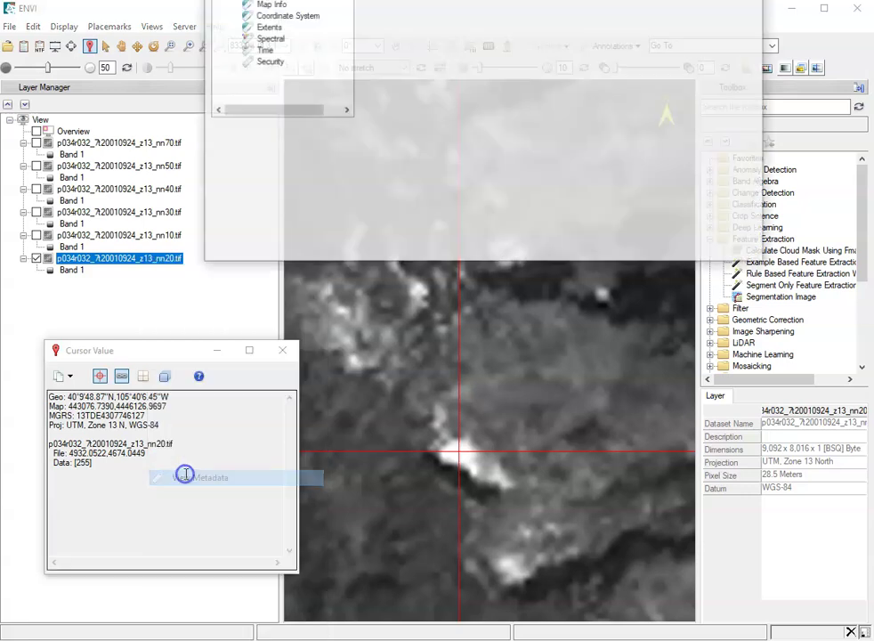
left_click(185, 477)
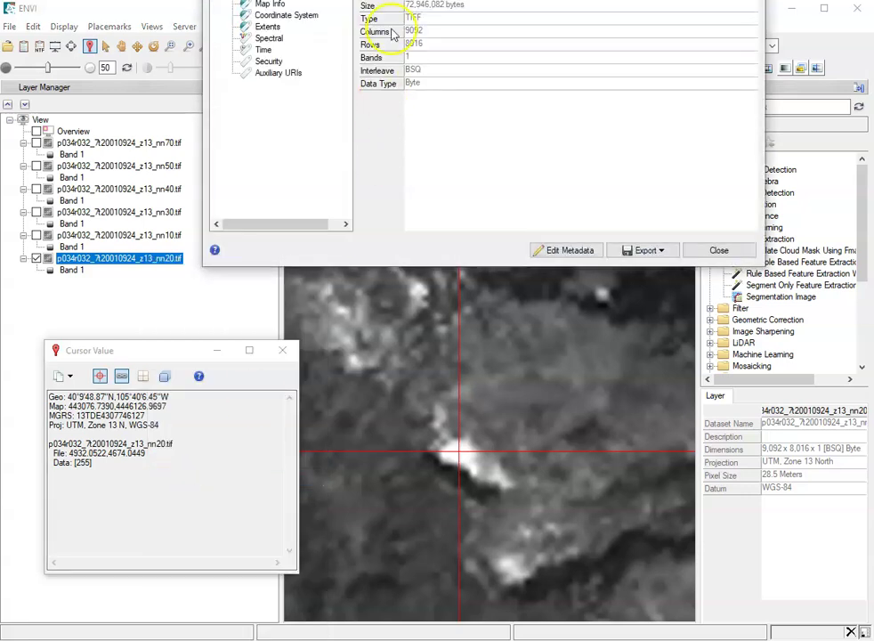
left_click_drag(360, 3, 401, 244)
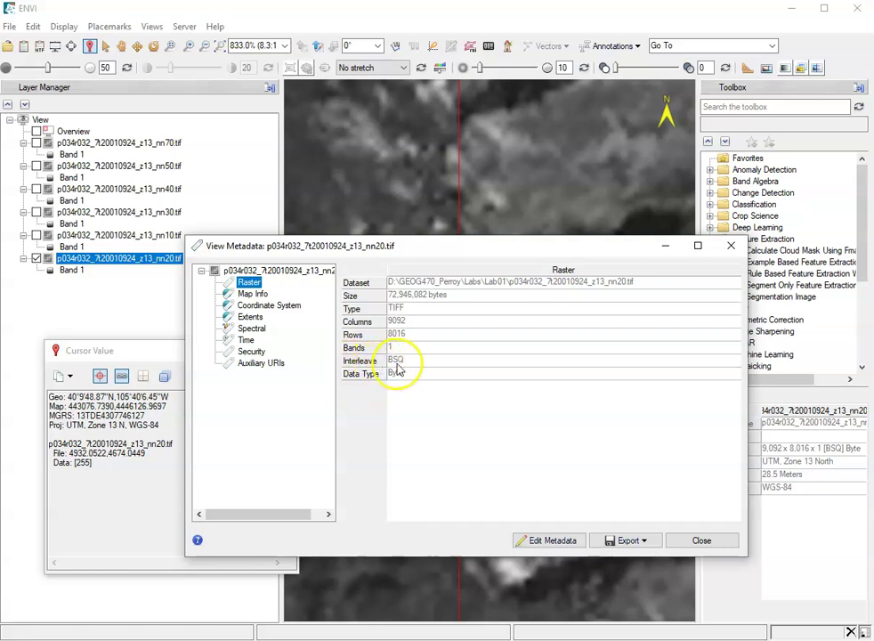
left_click(253, 293)
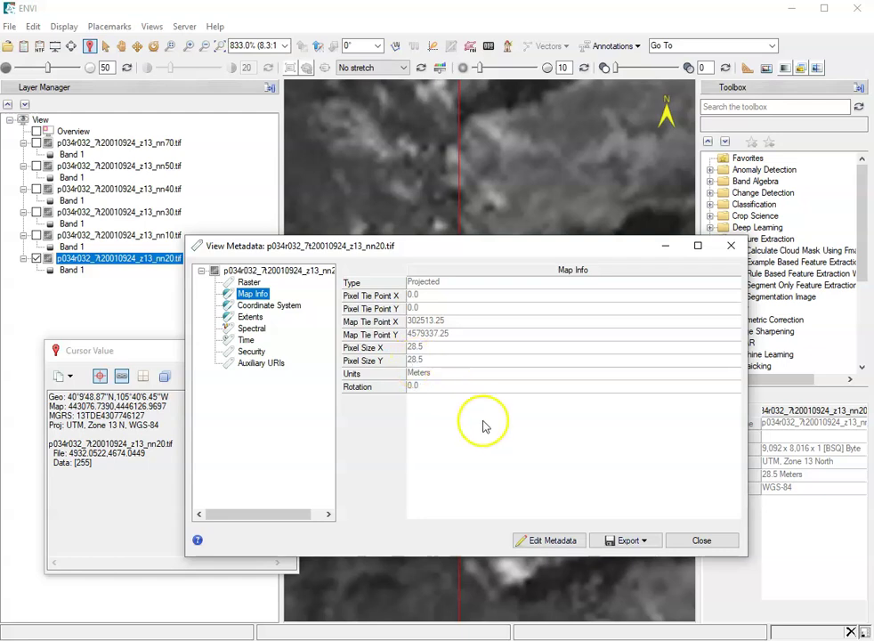
left_click(701, 540)
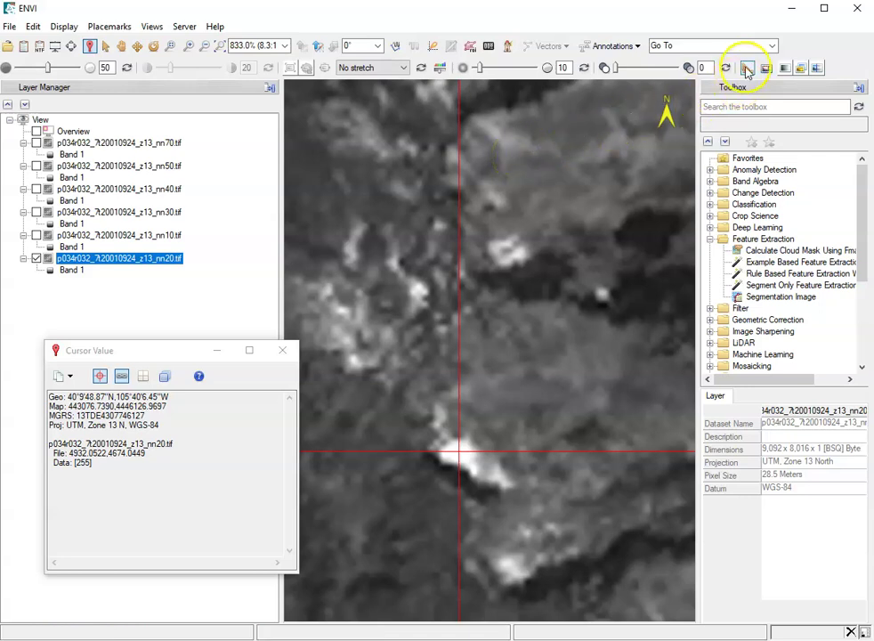
Turn on Mensuration in meters and draw a short polyline at the bright spot, dismissing the warning.
left_click(746, 69)
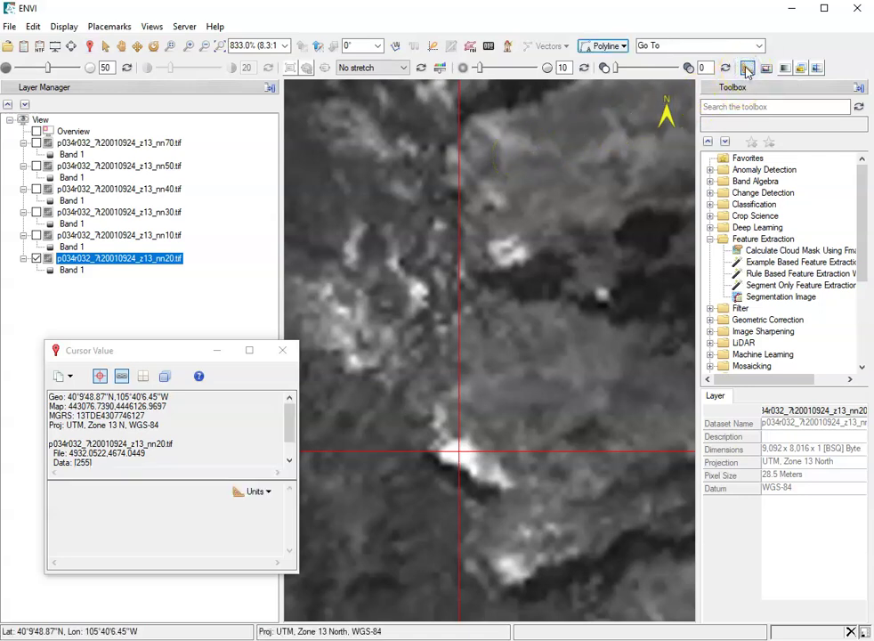
left_click(258, 491)
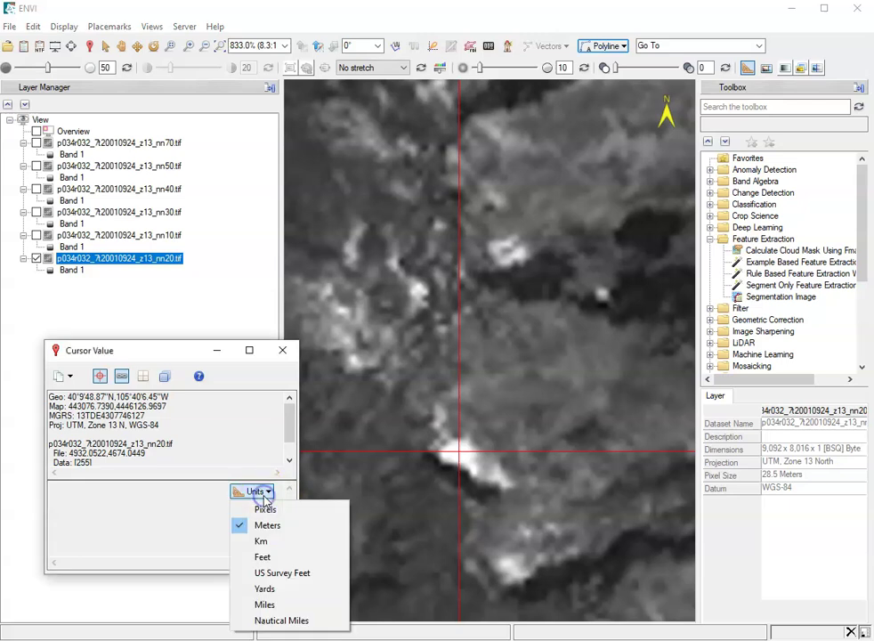
left_click(265, 525)
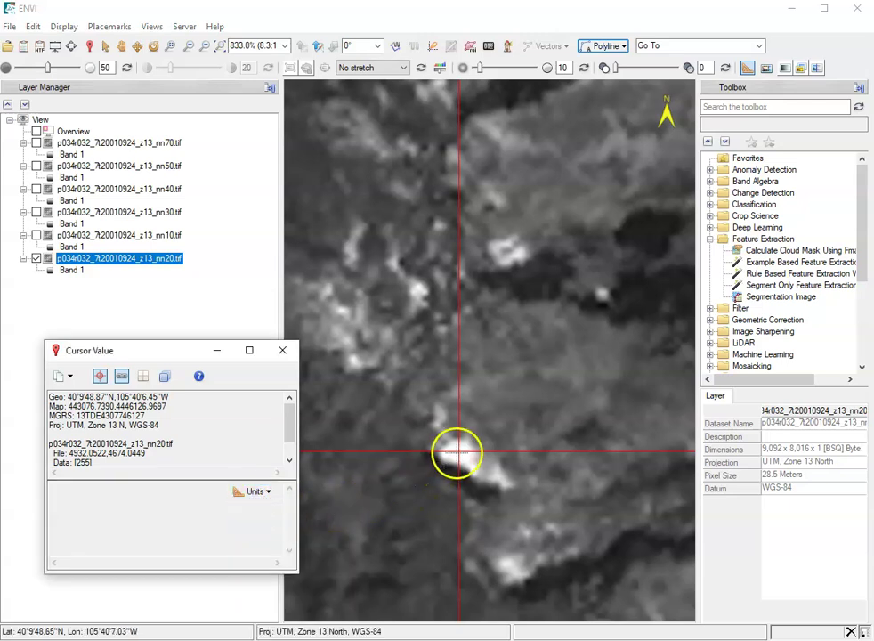
scroll(456, 452, "up", 6)
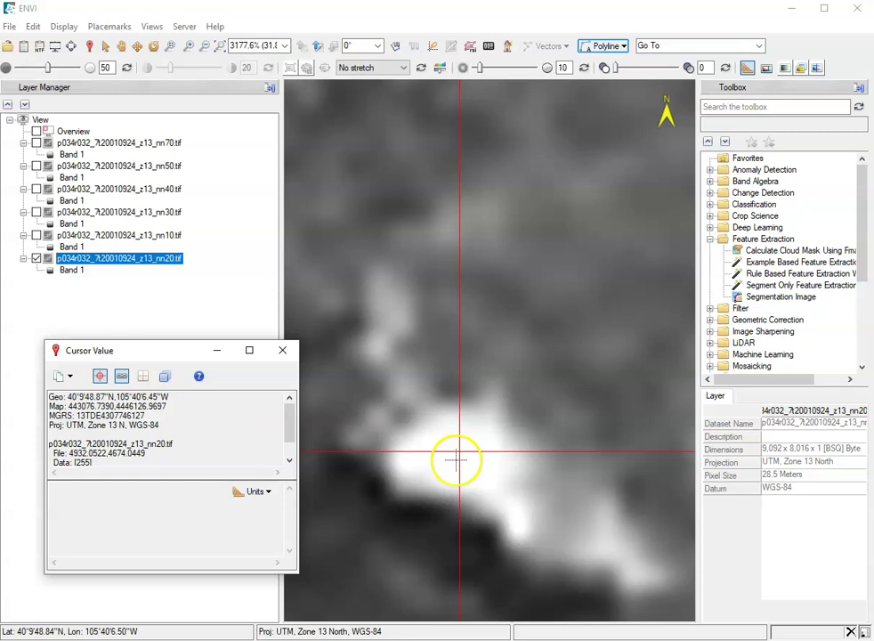
left_click(460, 450)
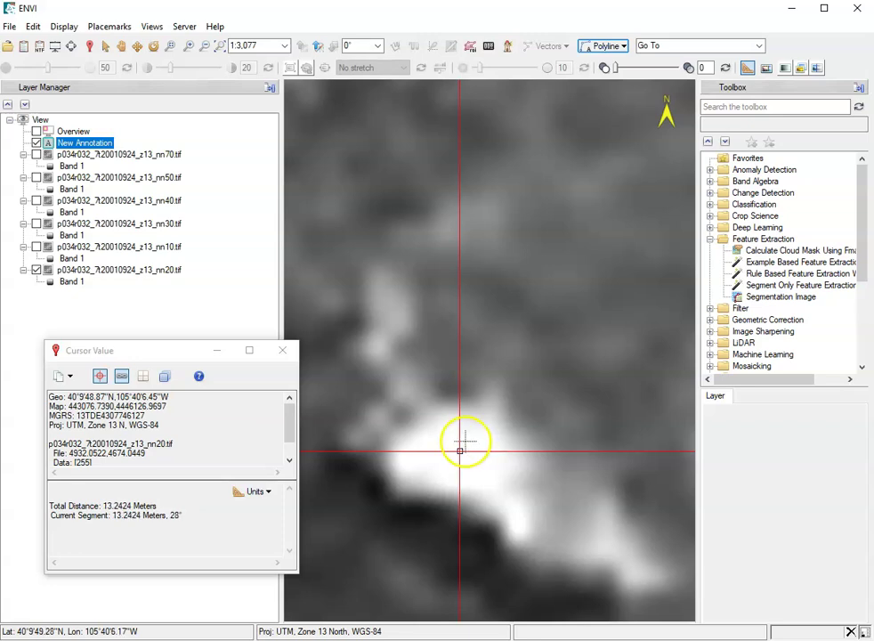
double_click(460, 441)
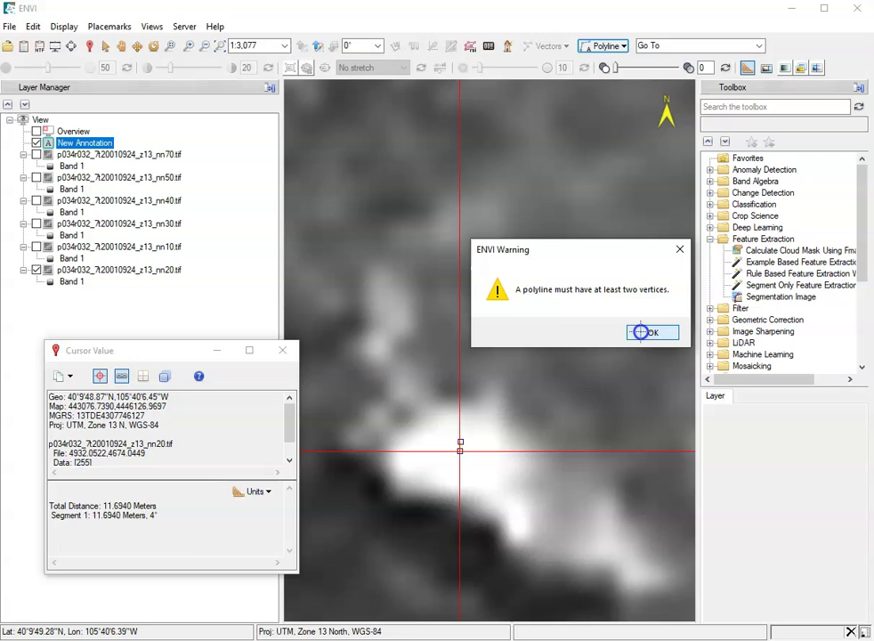
left_click(644, 332)
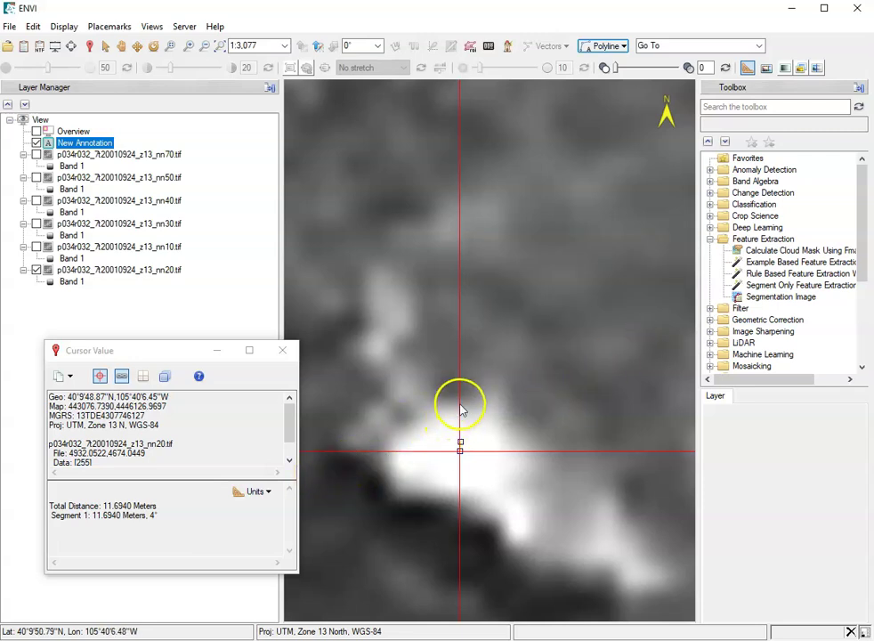
Start a new line above the crosshair, close Cursor Value, and extend the line down-left.
left_click(460, 401)
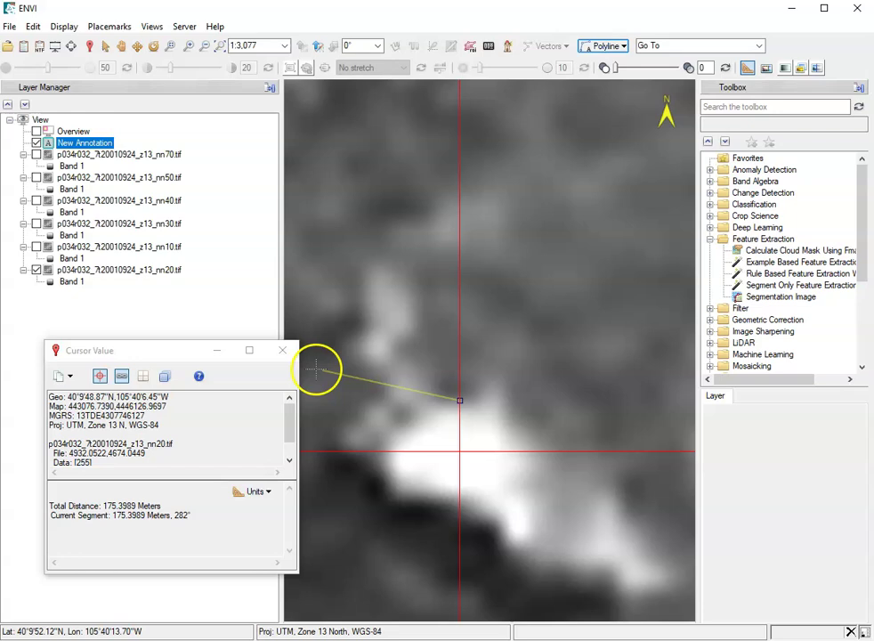
left_click(283, 350)
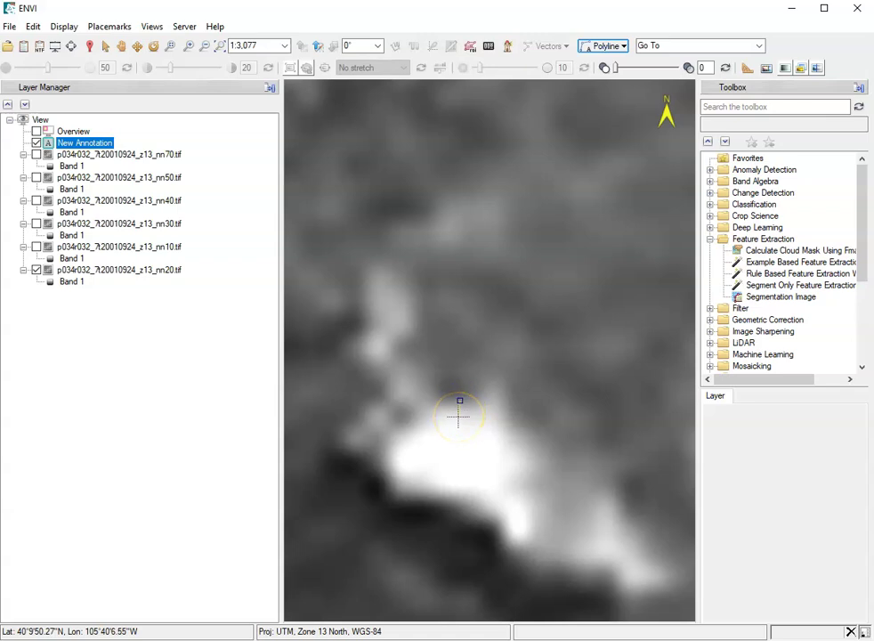
left_click_drag(459, 417, 311, 485)
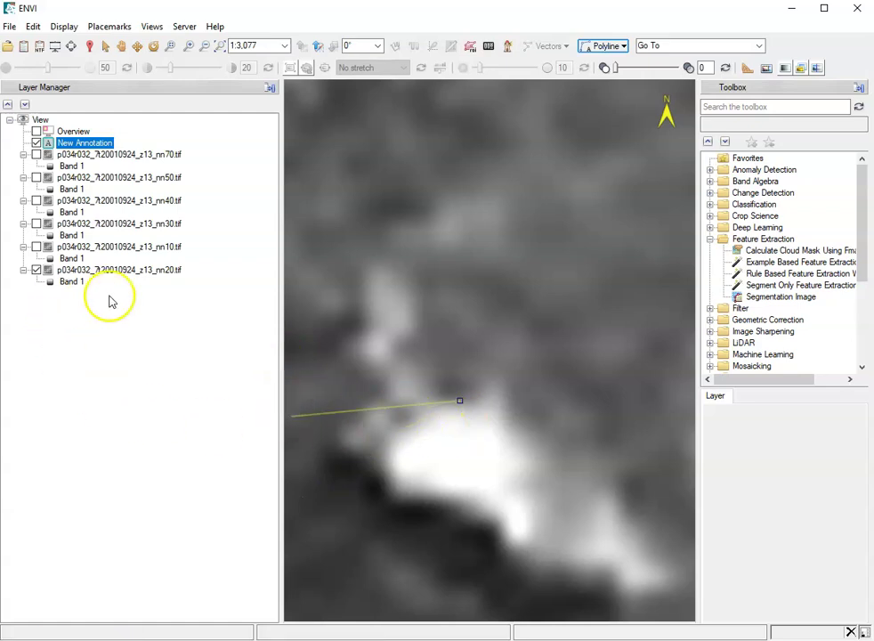
left_click(157, 271)
Switch the nn20 layer to Nearest Neighbor interpolation and zoom back into the bright patch.
right_click(158, 272)
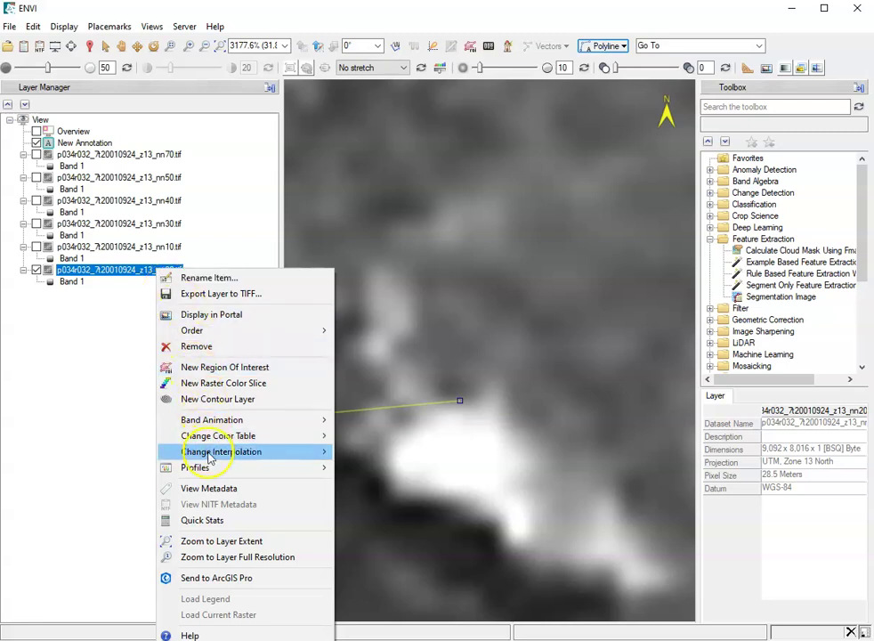
mouse_move(211, 455)
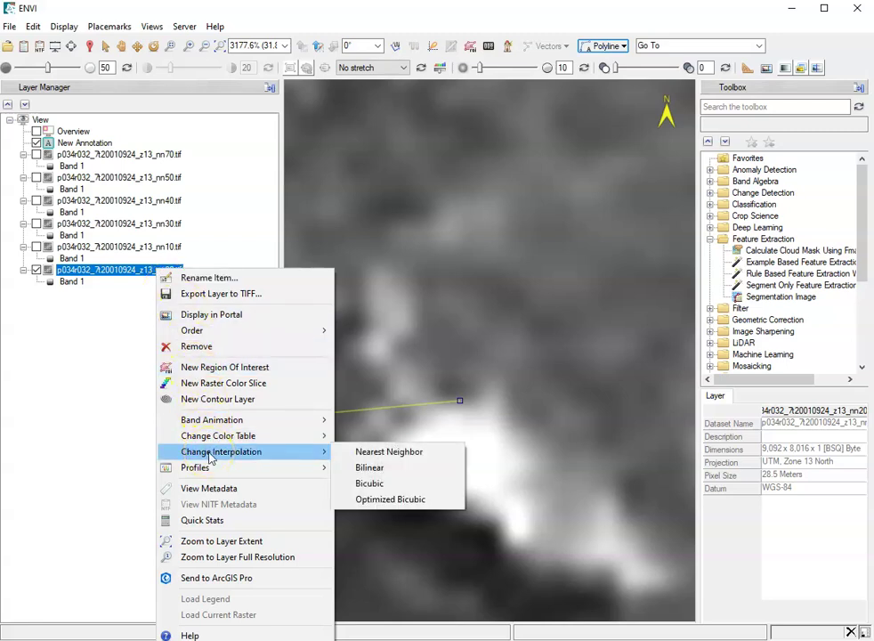
left_click(377, 456)
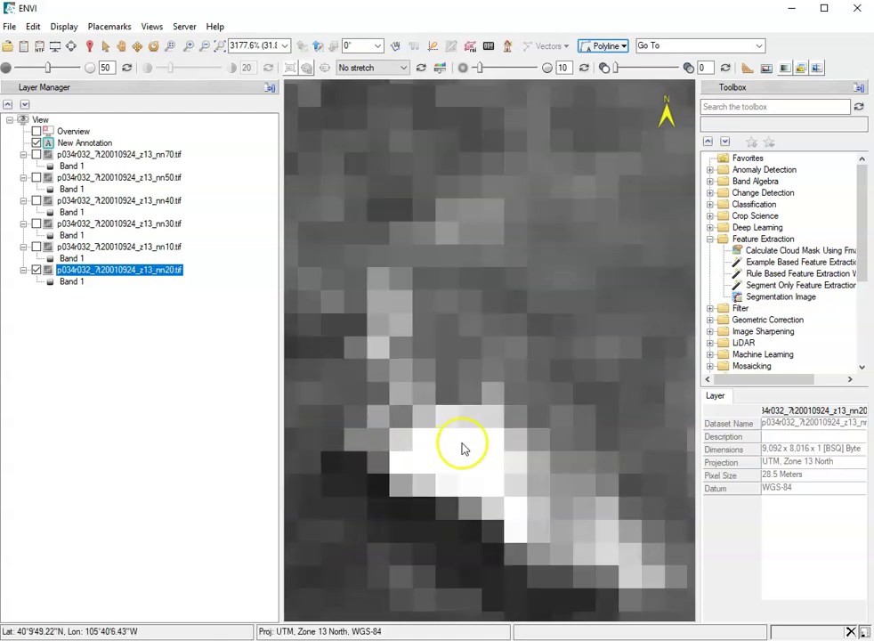
scroll(463, 442, "down", 7)
scroll(461, 442, "down", 4)
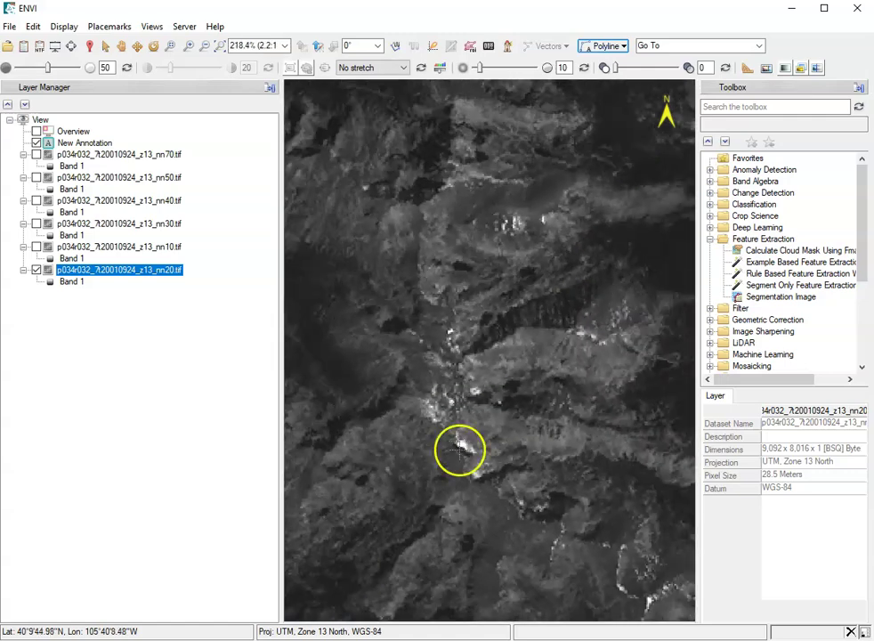
scroll(459, 450, "up", 7)
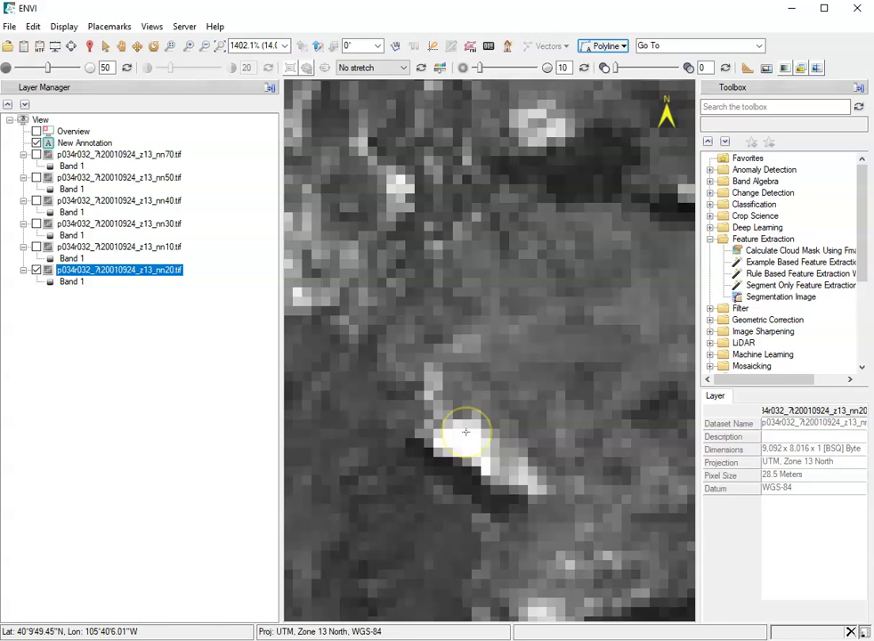
scroll(464, 432, "up", 4)
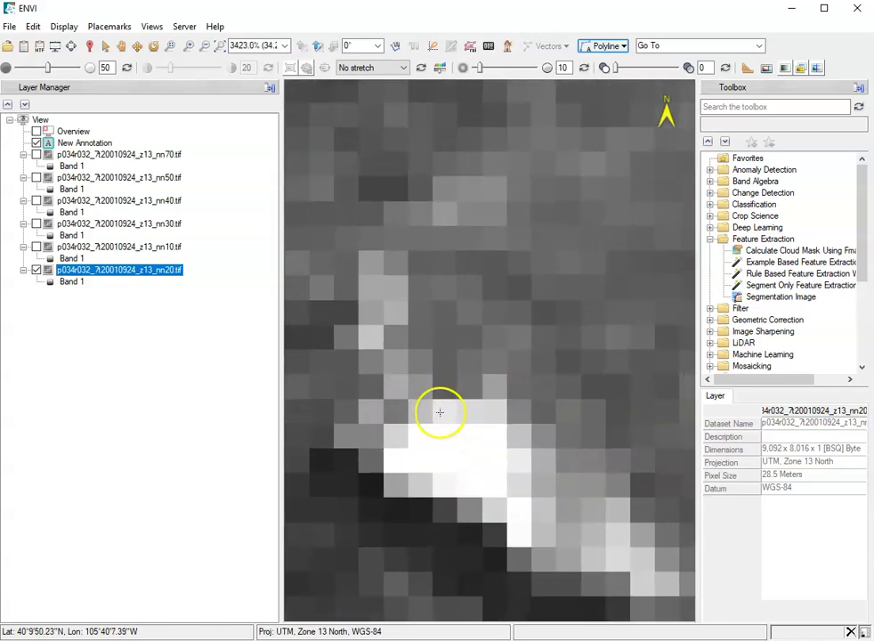
scroll(439, 412, "up", 1)
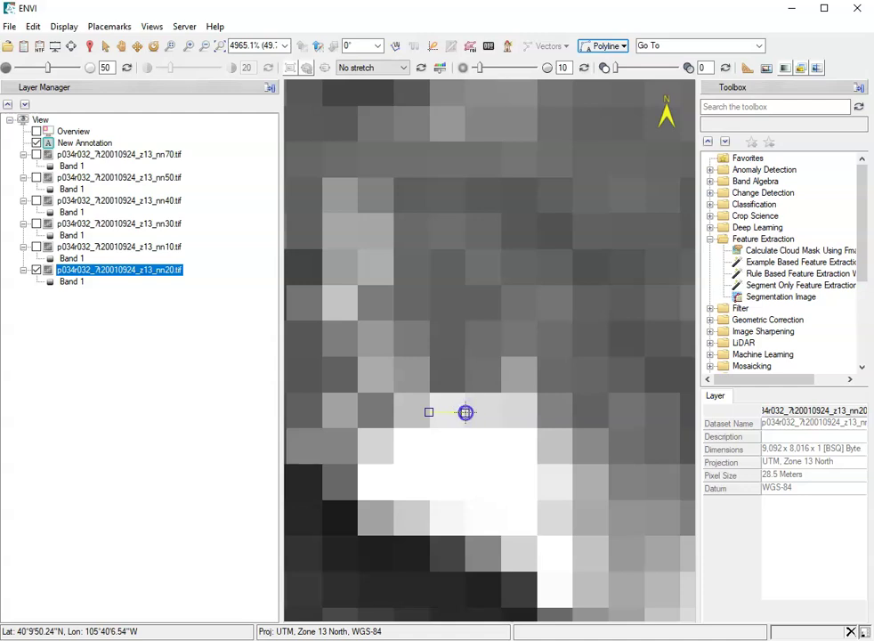
double_click(465, 412)
left_click(652, 332)
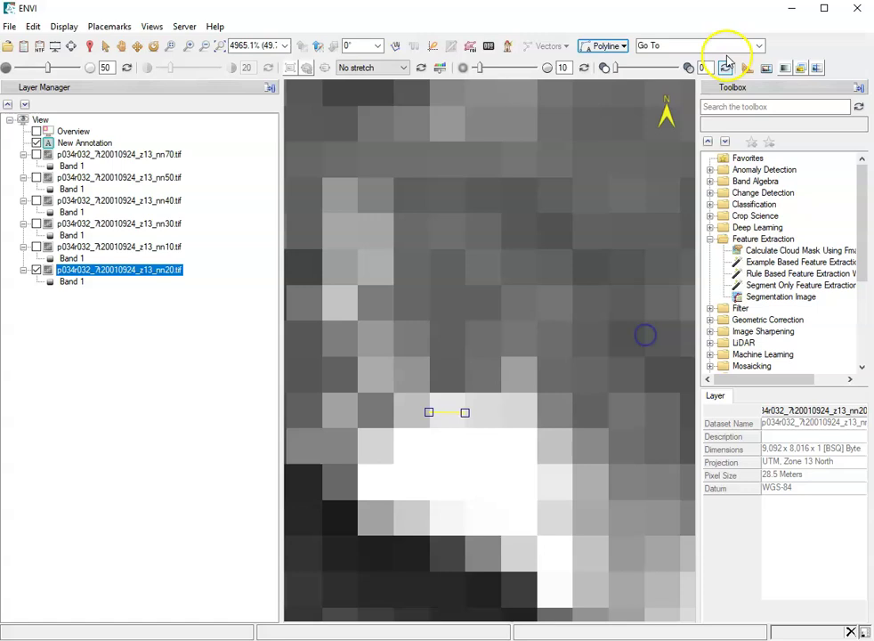
left_click(747, 68)
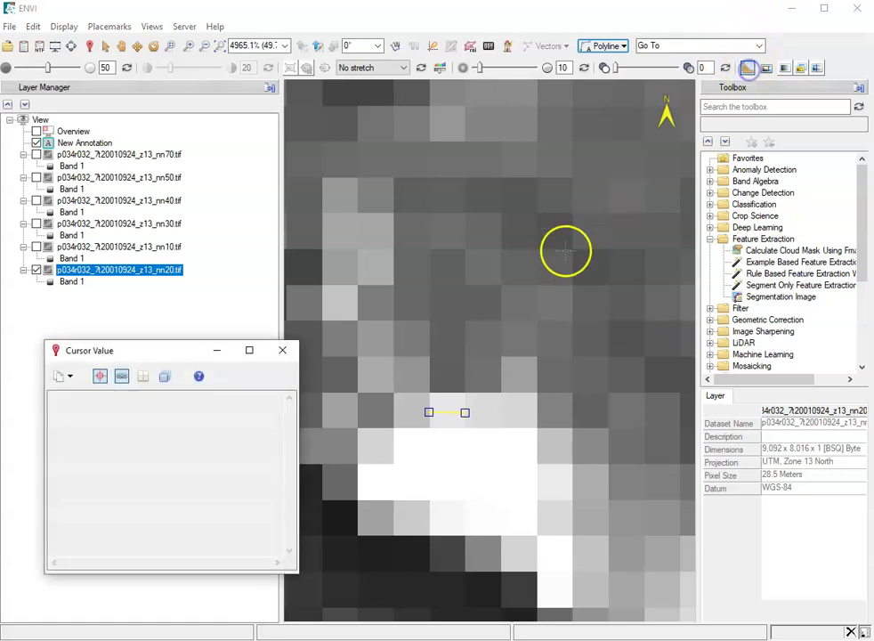
left_click(428, 405)
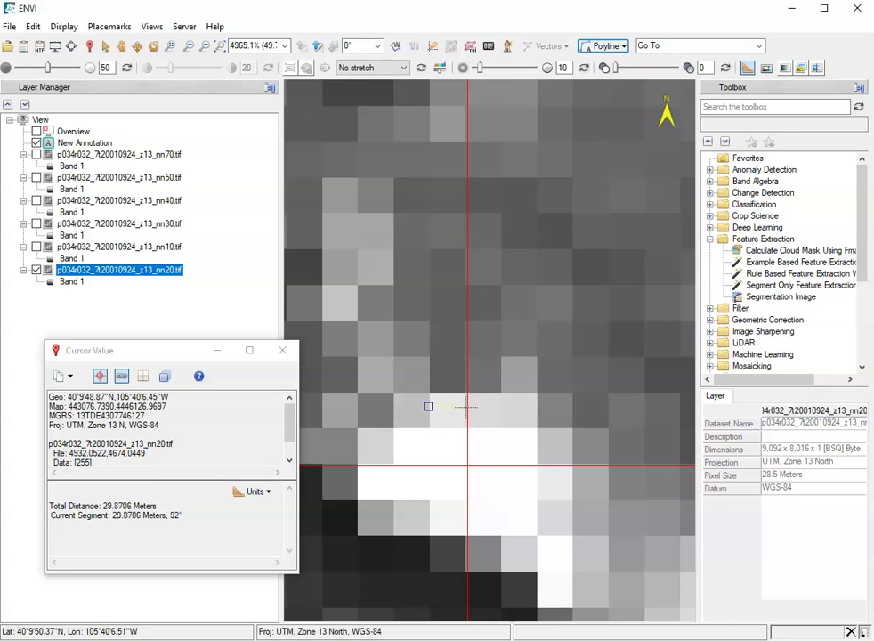
double_click(466, 406)
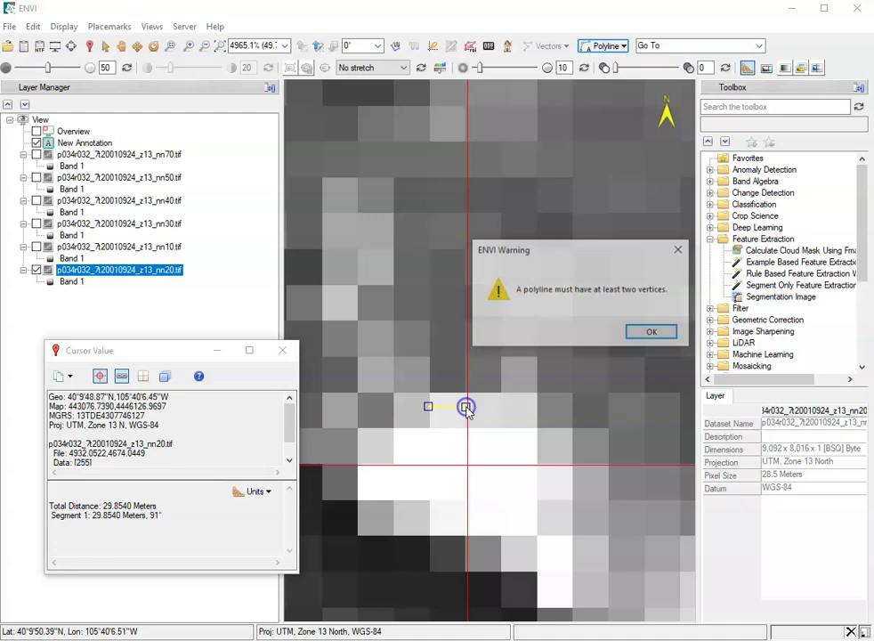
left_click(641, 334)
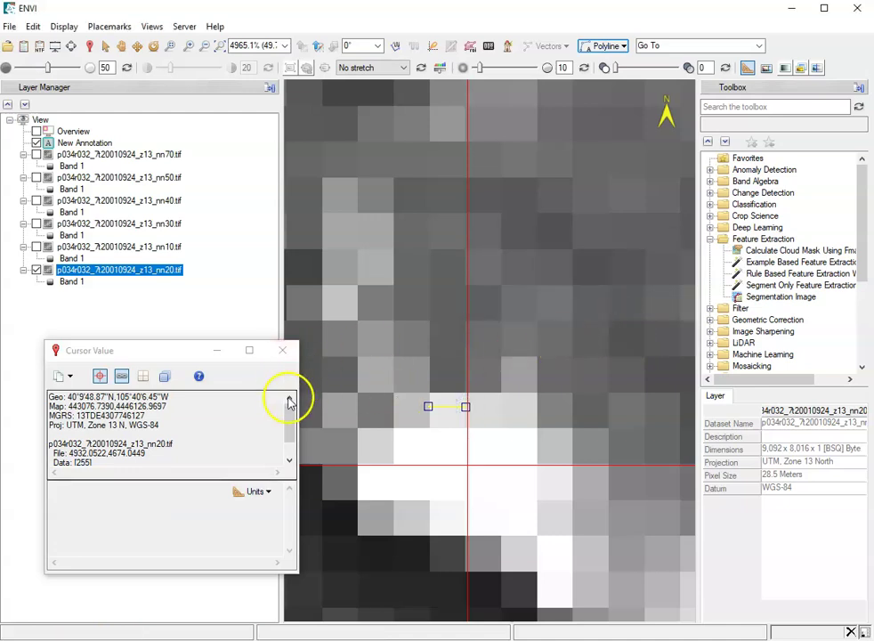
left_click(283, 350)
right_click(169, 278)
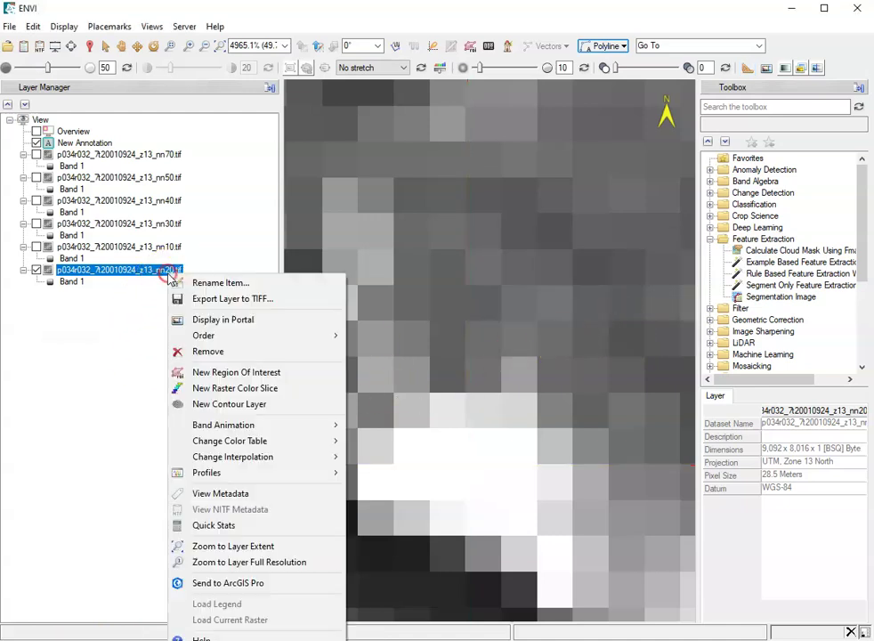
mouse_move(220, 459)
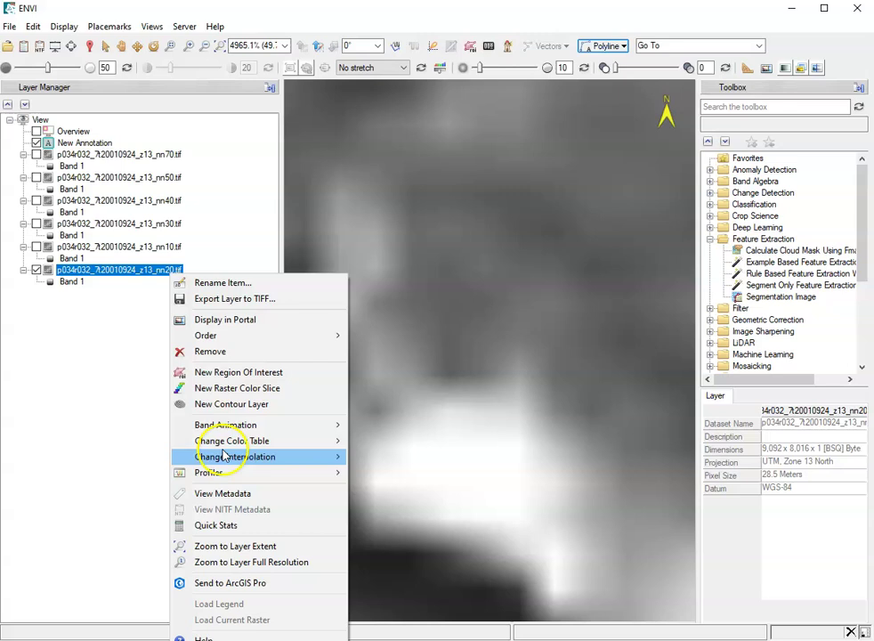
mouse_move(342, 456)
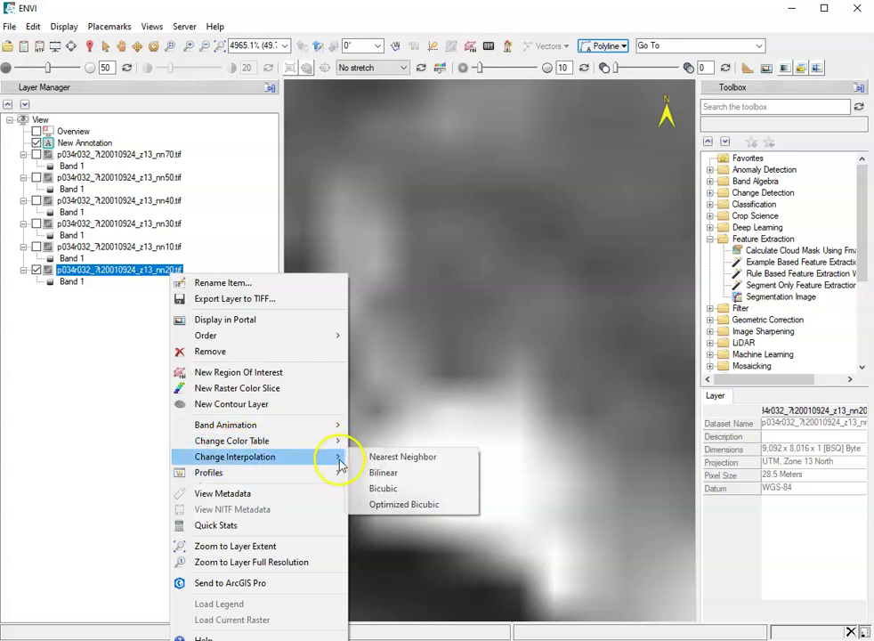
left_click(361, 488)
right_click(170, 279)
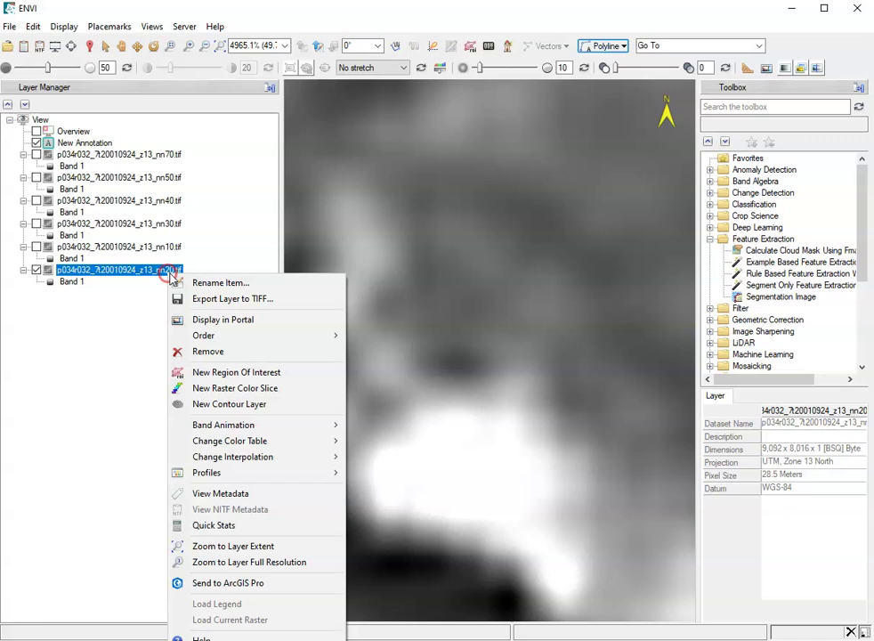
mouse_move(242, 458)
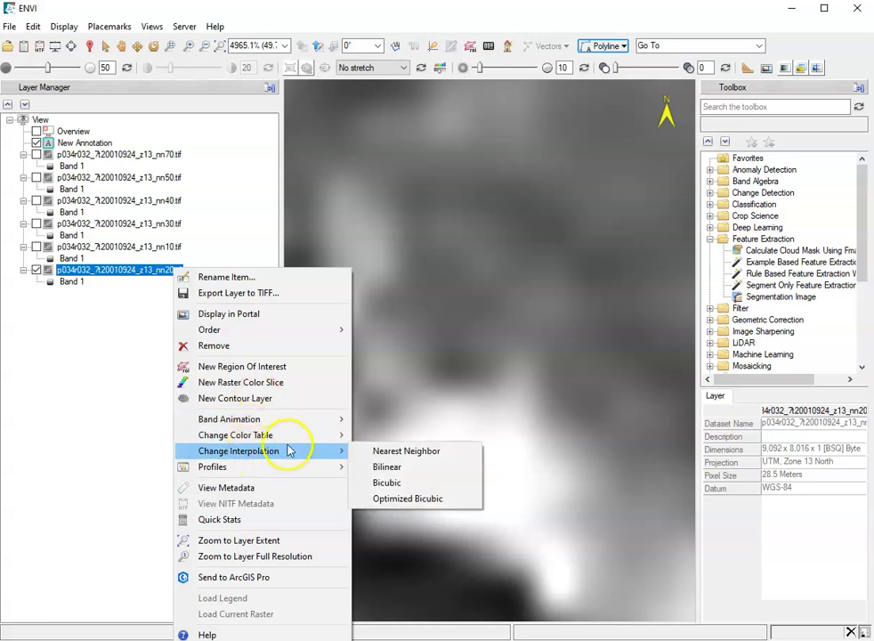
left_click(379, 452)
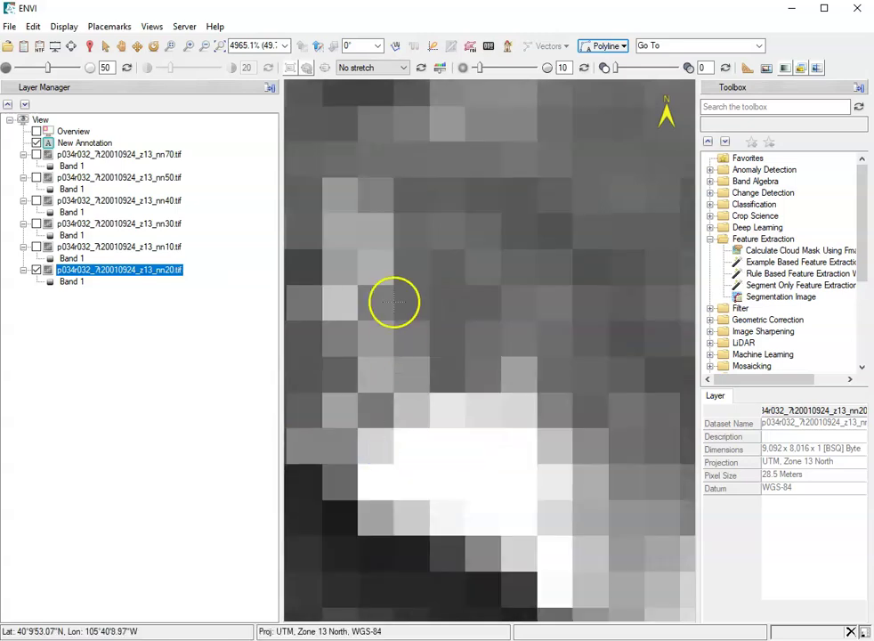
scroll(476, 444, "down", 2)
scroll(475, 444, "down", 8)
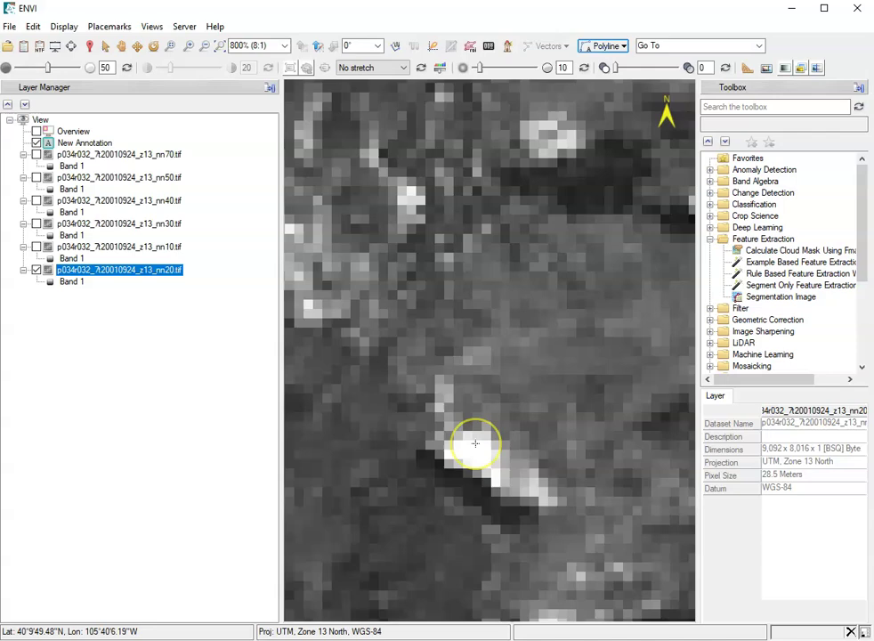
scroll(475, 444, "down", 3)
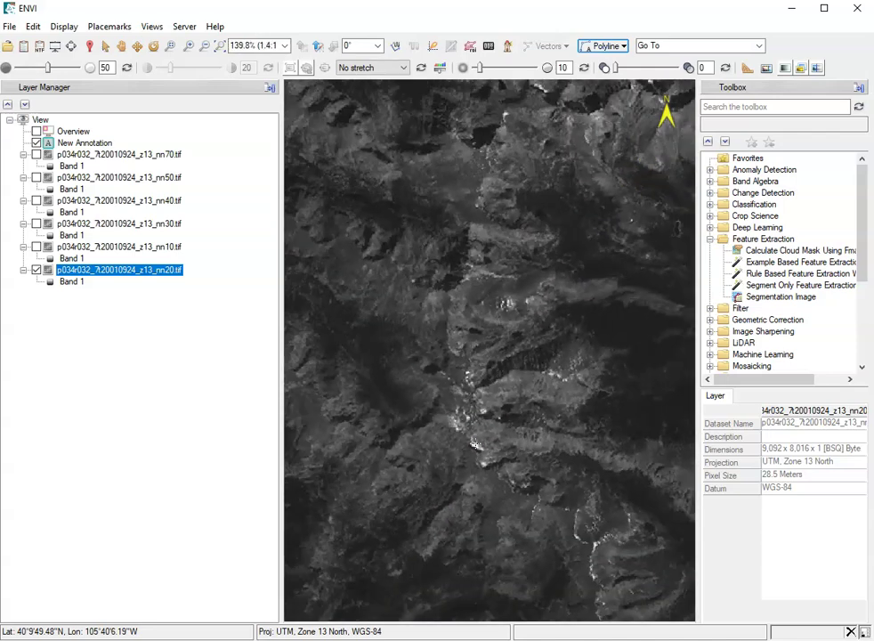
scroll(475, 444, "down", 3)
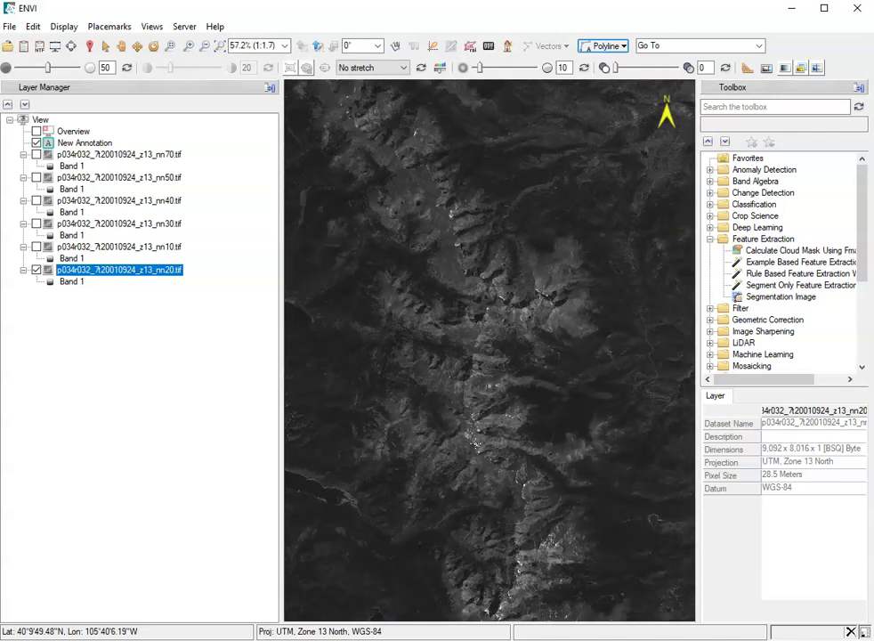
scroll(496, 449, "up", 2)
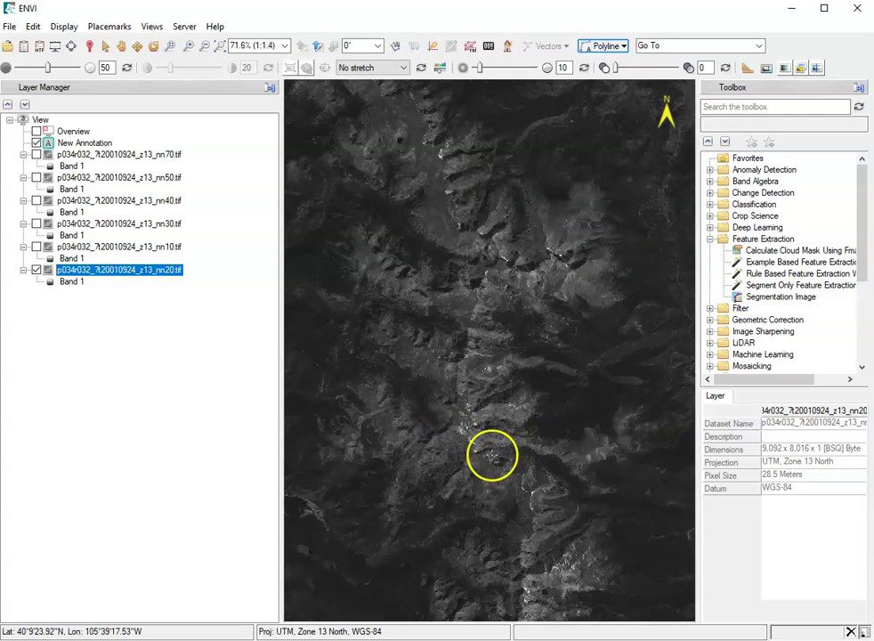
scroll(492, 456, "up", 4)
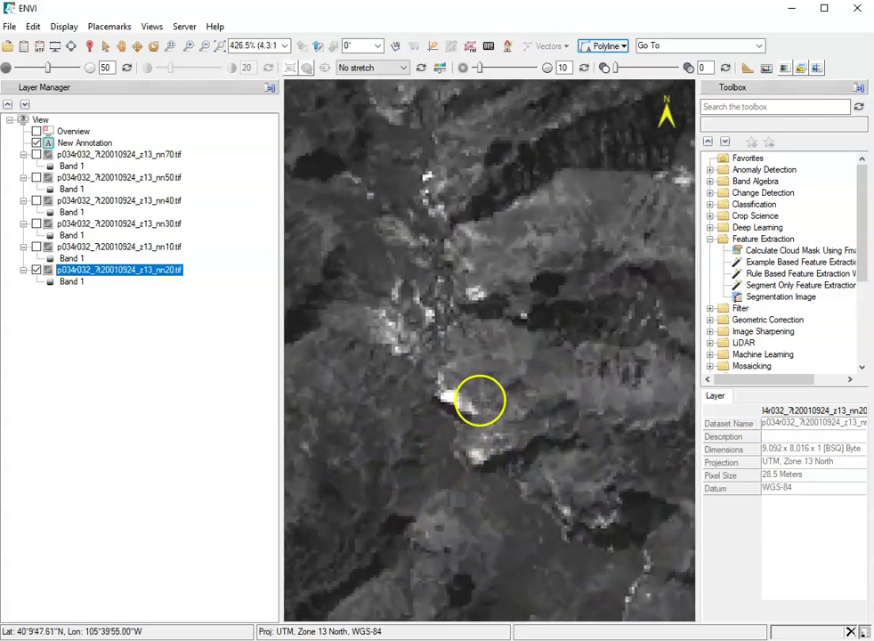
scroll(454, 398, "up", 3)
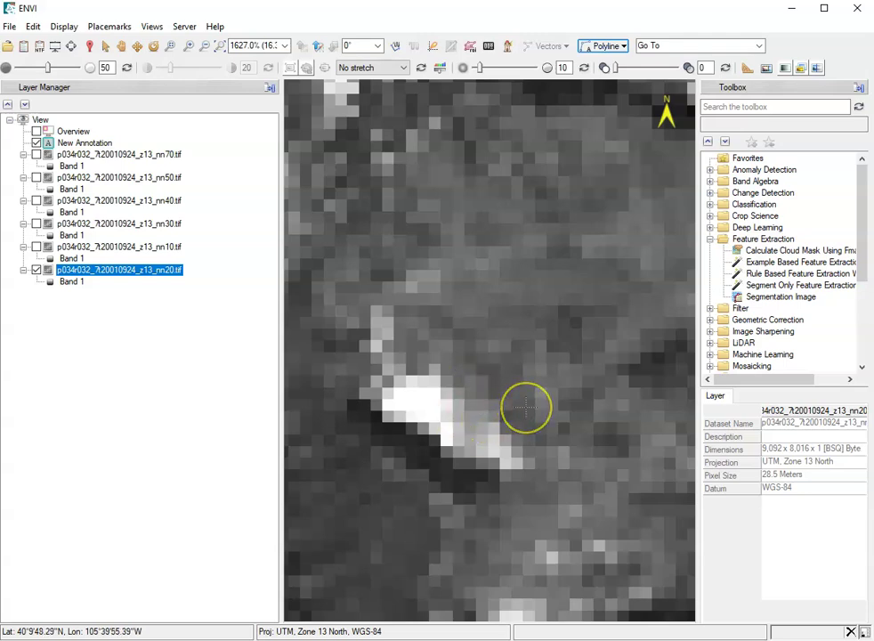
scroll(437, 443, "down", 4)
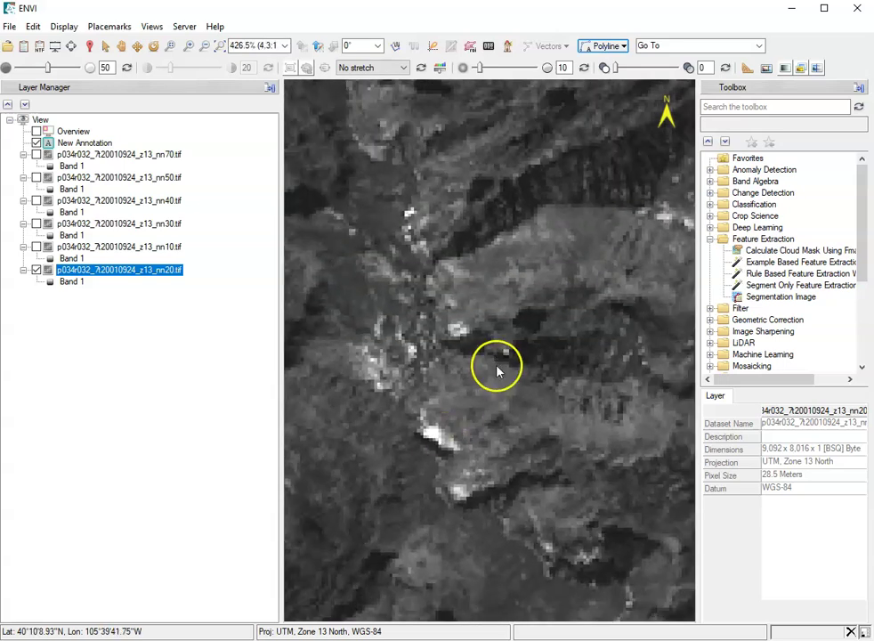
Delete the unfinished measurement line and reopen the Cursor Value readout.
left_click(481, 377)
right_click(501, 305)
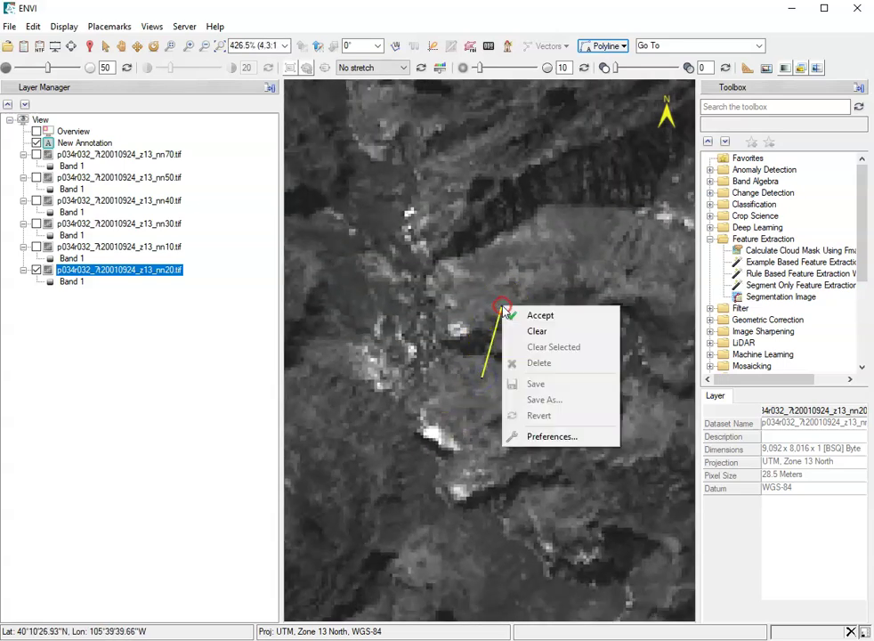
left_click(532, 331)
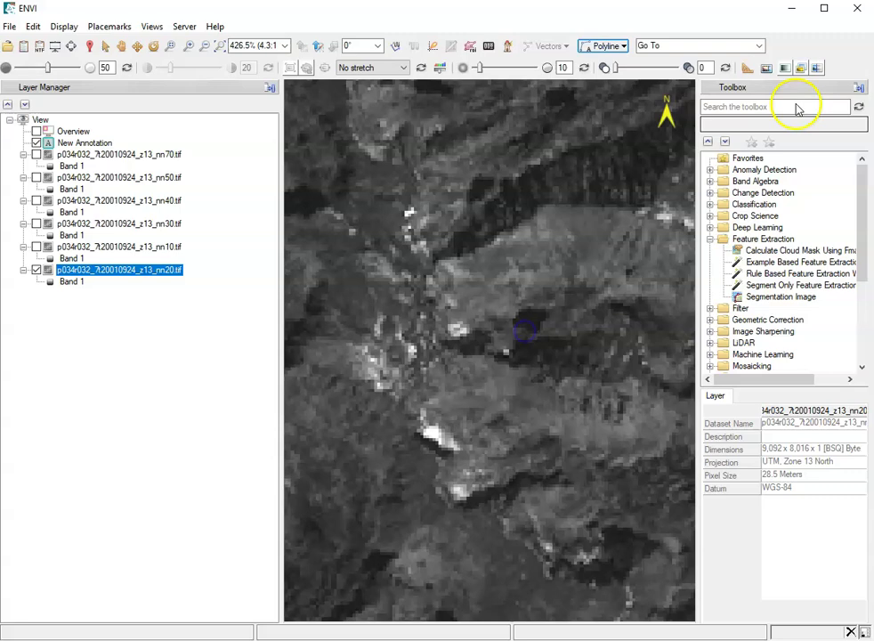
left_click(93, 47)
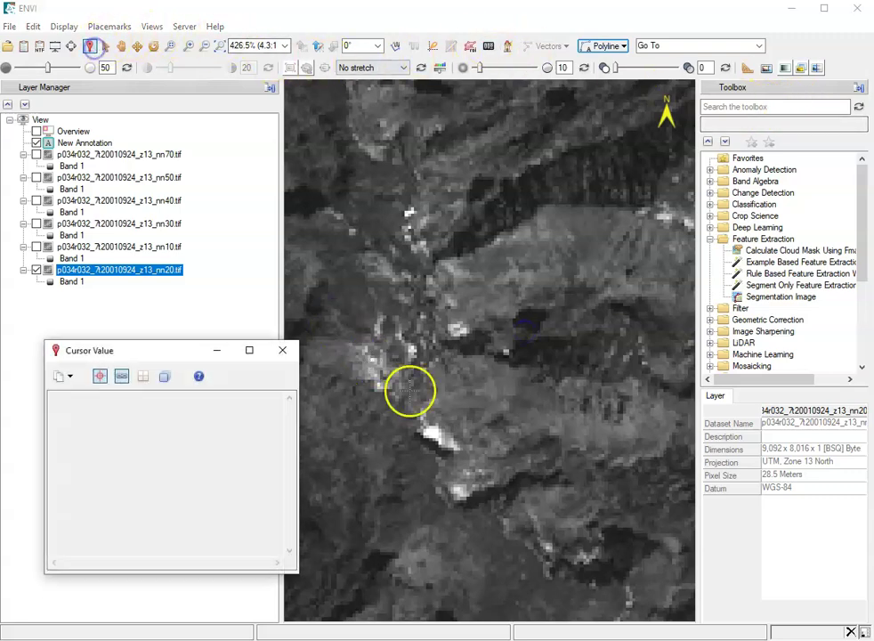
Probe successive nn20 pixels across the bright feature, with values rising from 95 to 116.
left_click(431, 435)
scroll(431, 434, "up", 6)
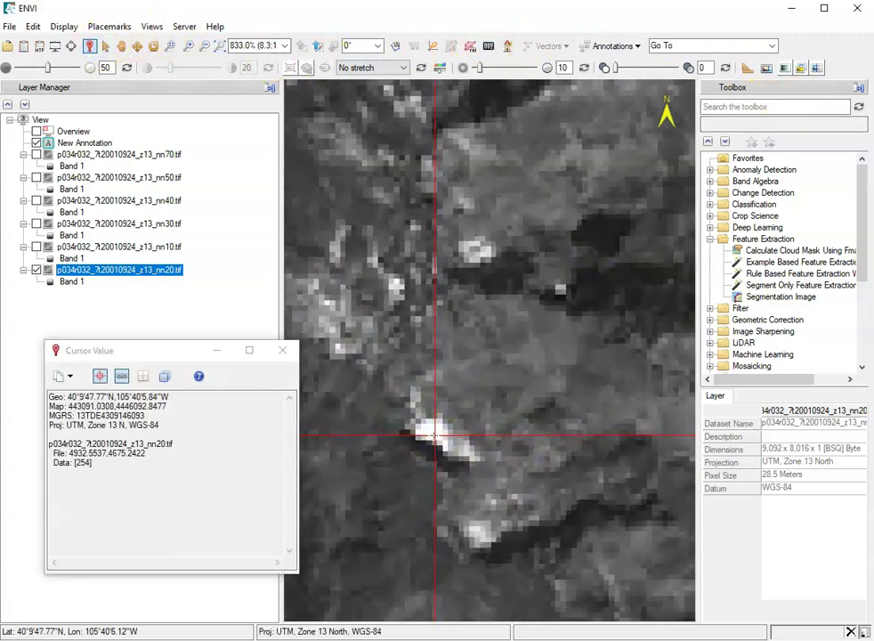
left_click(433, 415)
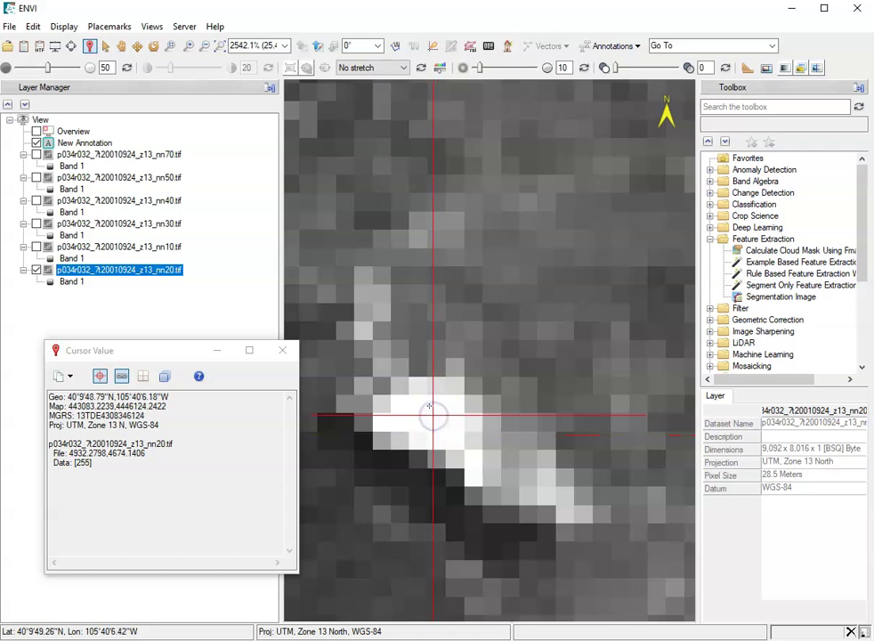
left_click_drag(415, 409, 381, 360)
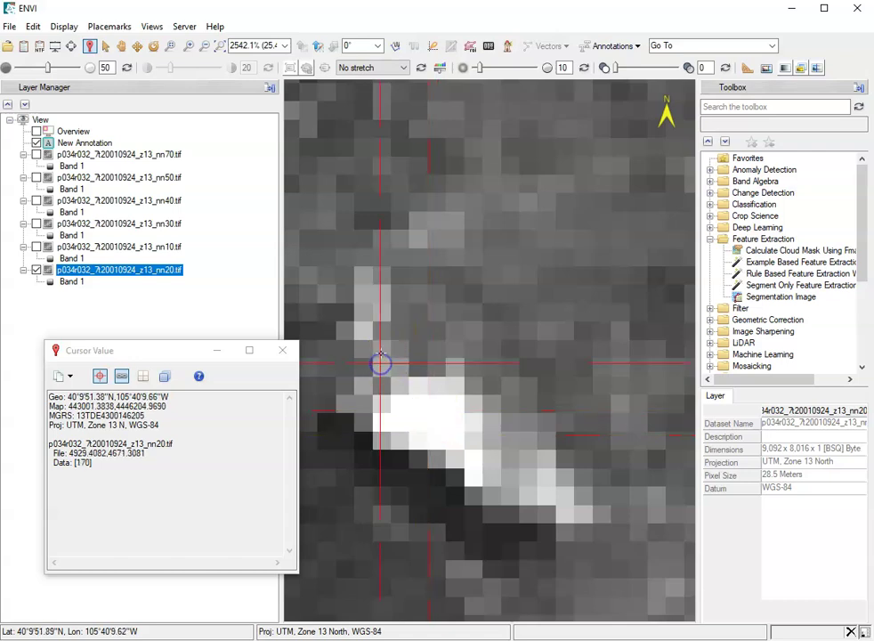
left_click(382, 352)
left_click(401, 333)
left_click(416, 330)
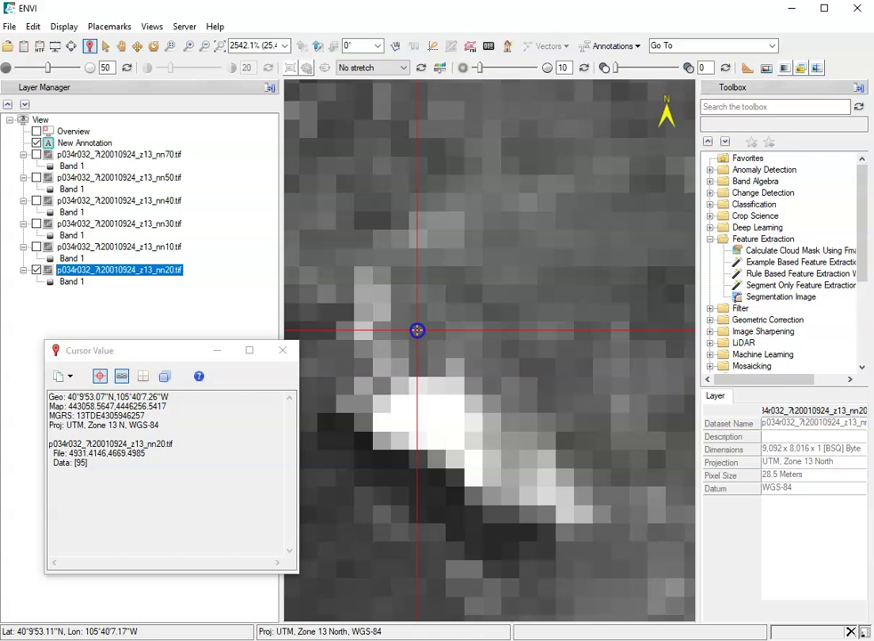
left_click(435, 333)
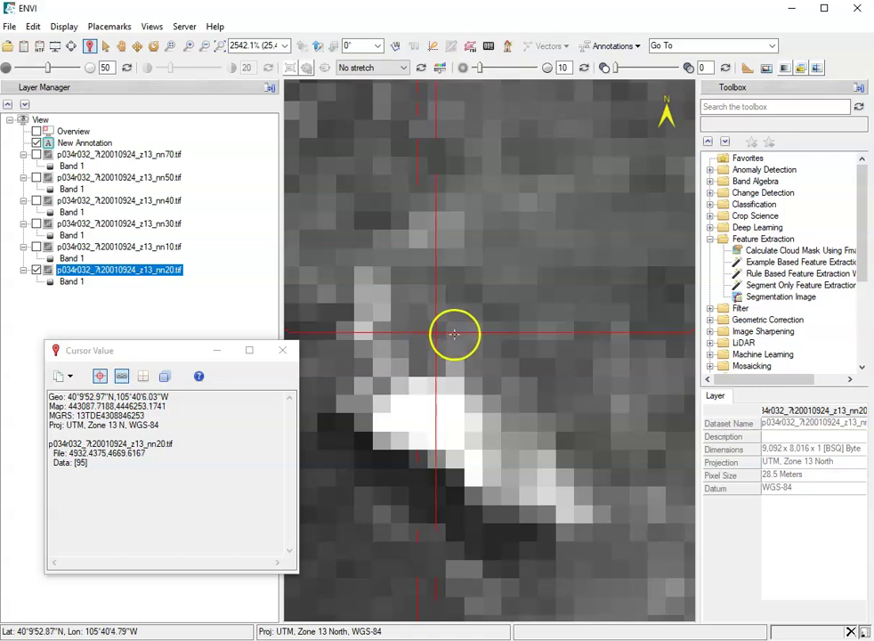
left_click(453, 333)
left_click(473, 333)
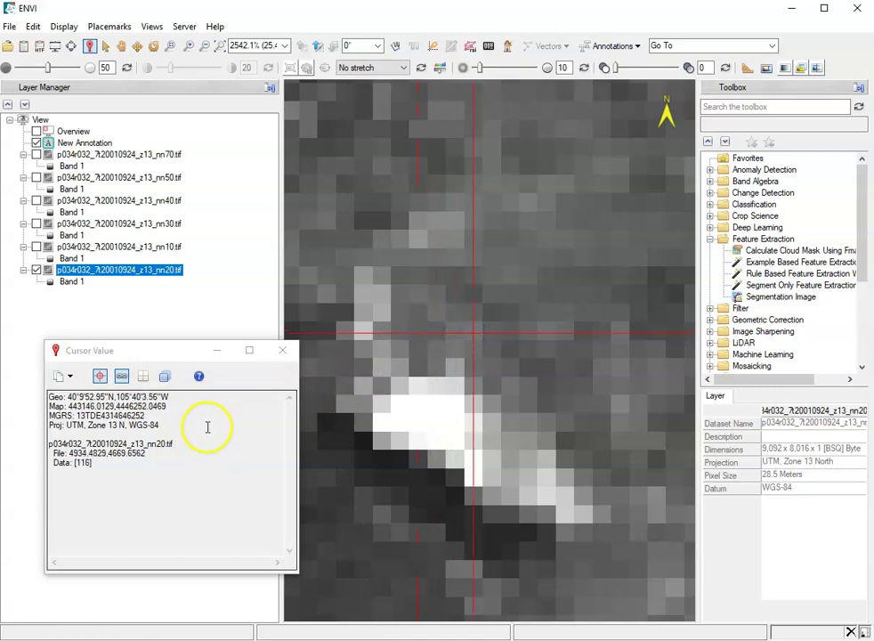
Display the nn10 layer with Nearest Neighbor interpolation.
left_click(36, 247)
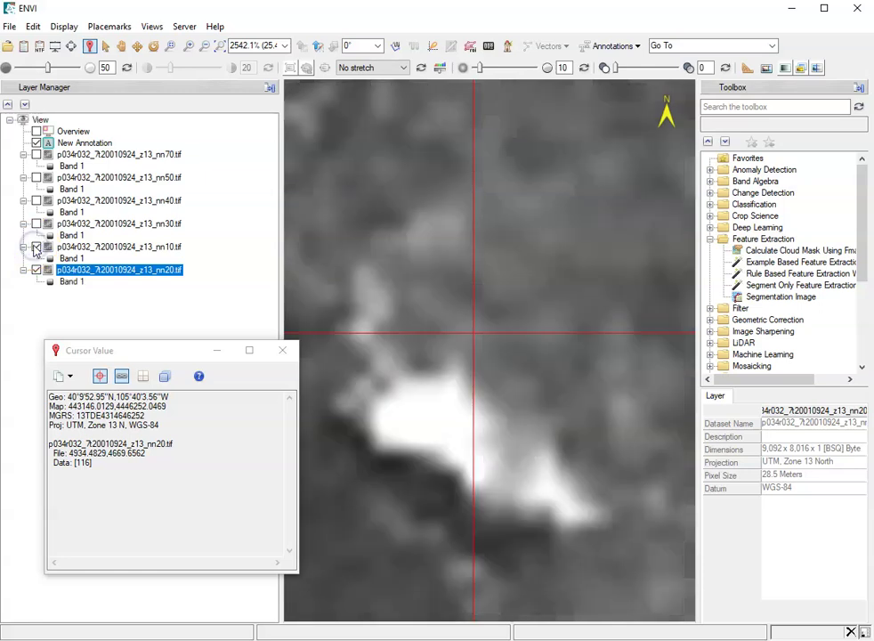
left_click(78, 249)
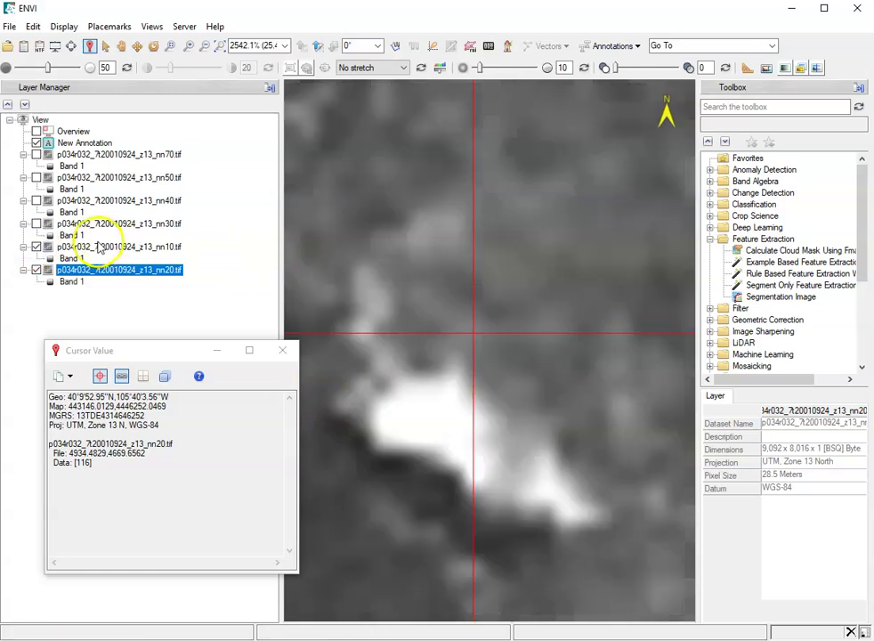
right_click(163, 250)
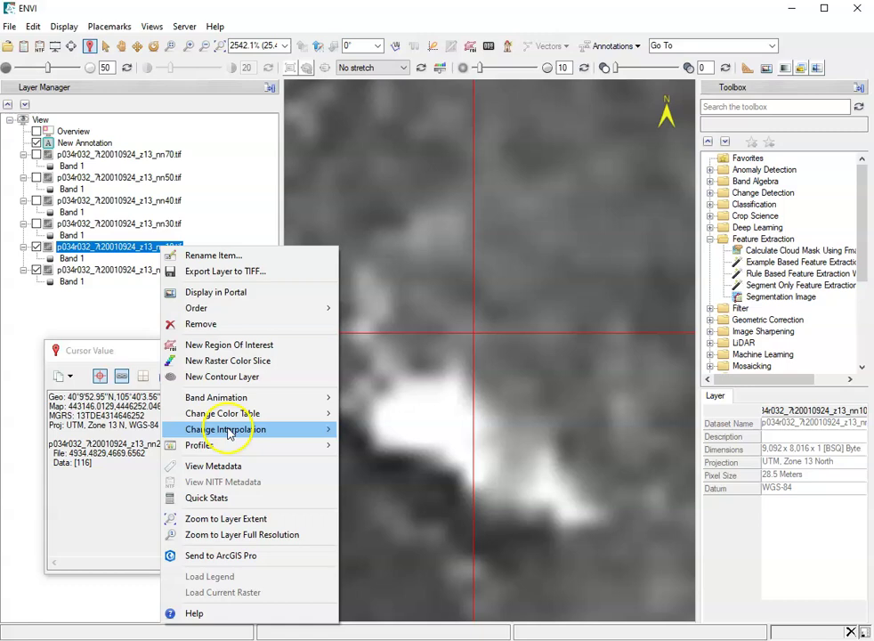
mouse_move(253, 429)
left_click(365, 430)
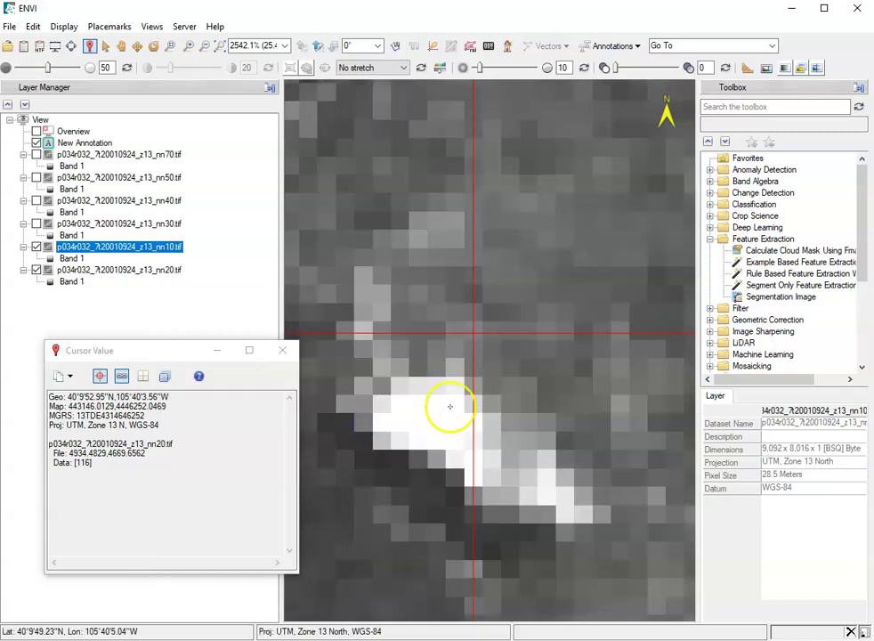
Compare nn10 and nn20 values at three pixels, ending at nn10 93 and nn20 85.
left_click(447, 407)
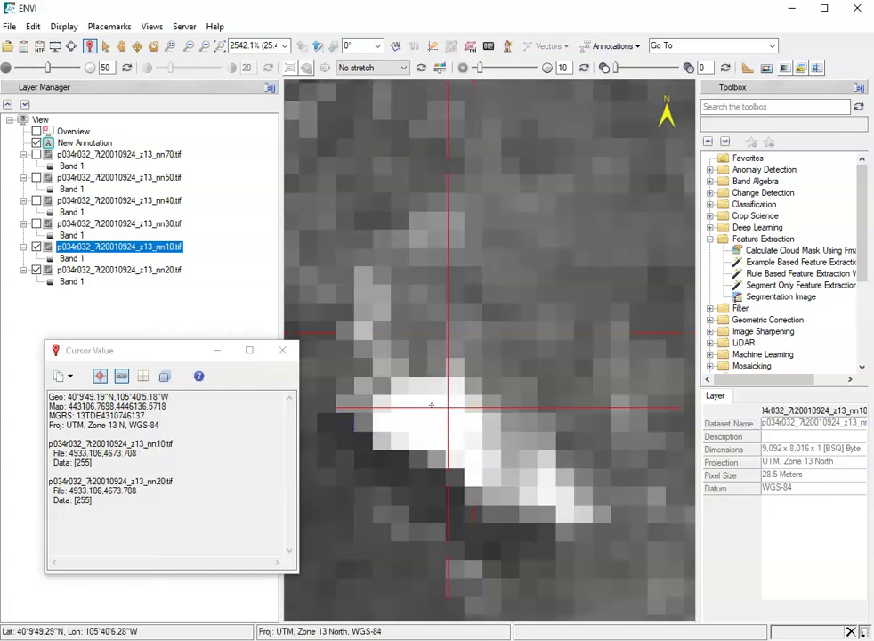
left_click(416, 345)
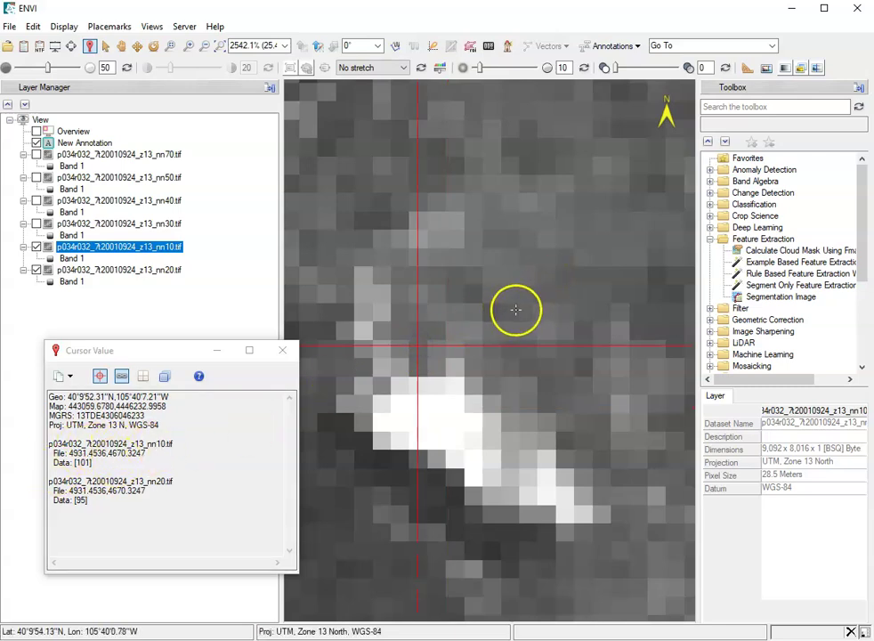
left_click(514, 310)
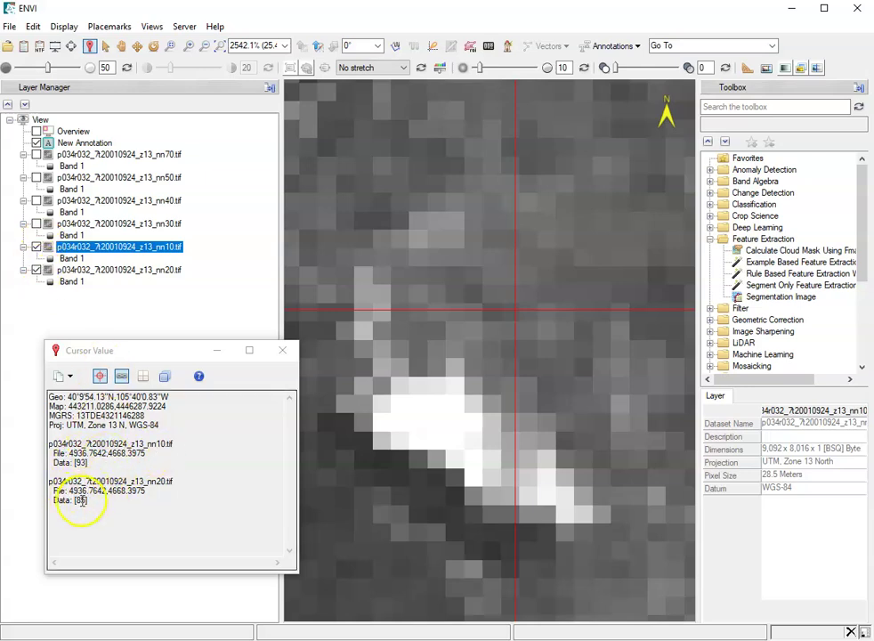
Turn on the nn30 and nn40 layers and sample a pixel including nn40.
left_click(35, 224)
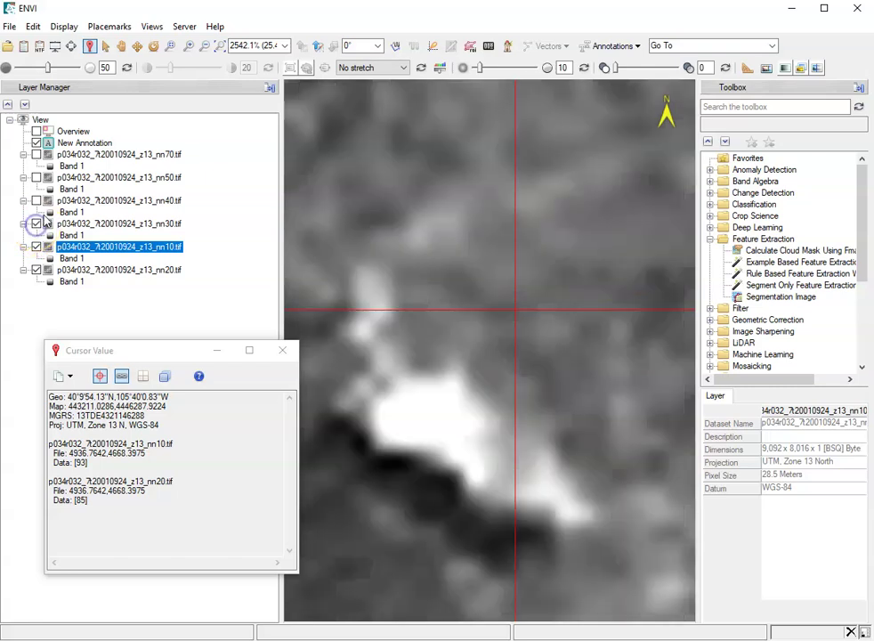
left_click(37, 201)
left_click(529, 290)
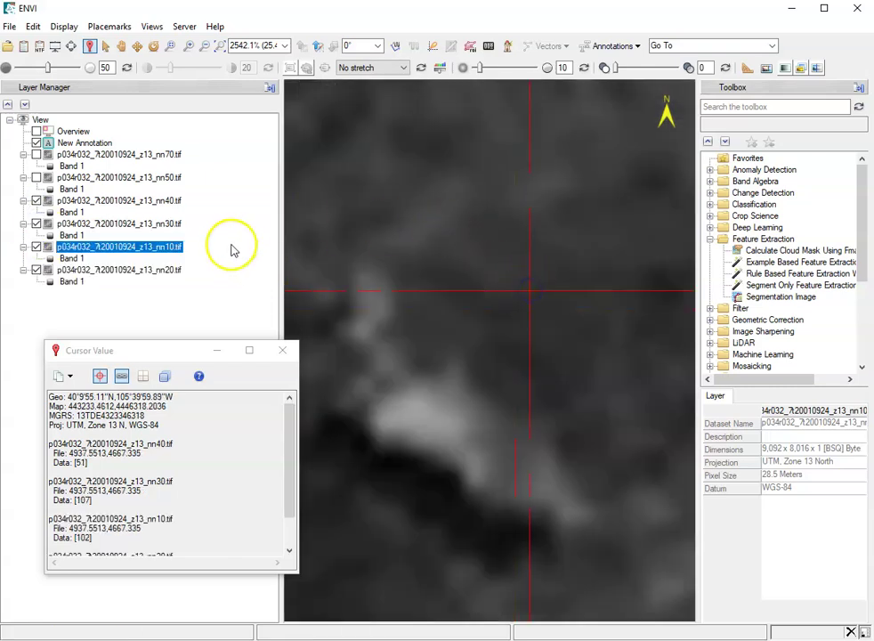
Set nn40 and nn30 to Nearest Neighbor and enlarge Cursor Value to show all four bands (60, 124, 116, 110).
left_click(164, 201)
right_click(169, 202)
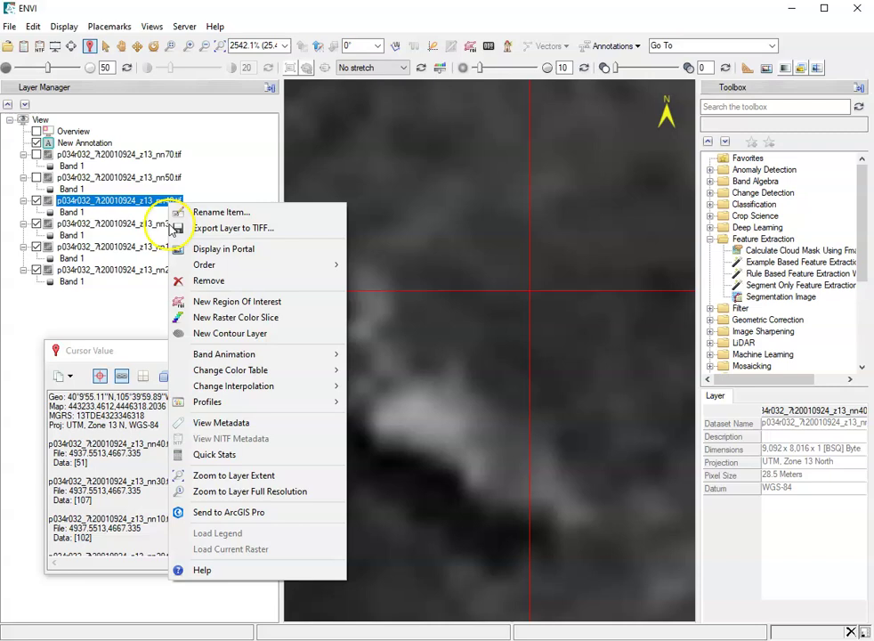
mouse_move(312, 387)
left_click(366, 329)
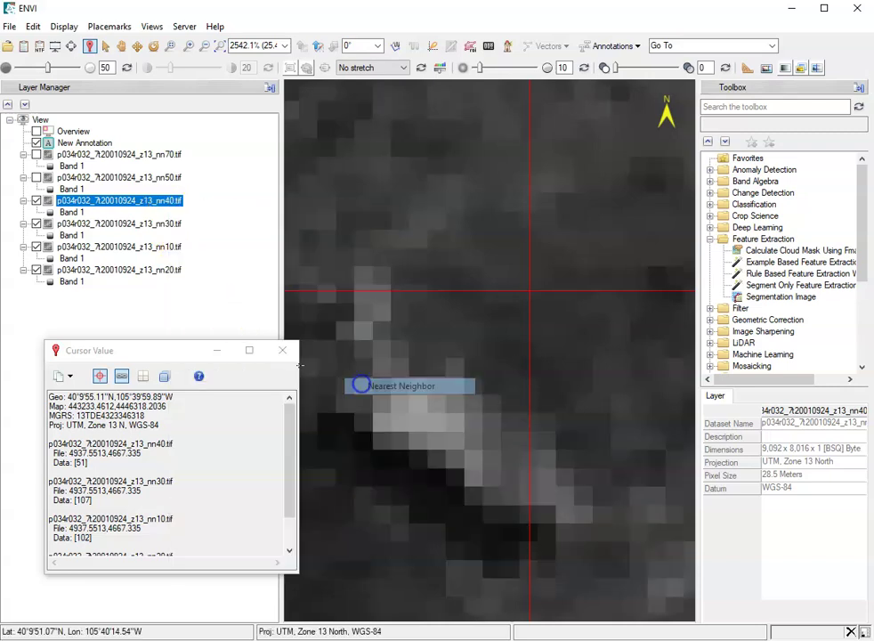
left_click(163, 227)
right_click(163, 229)
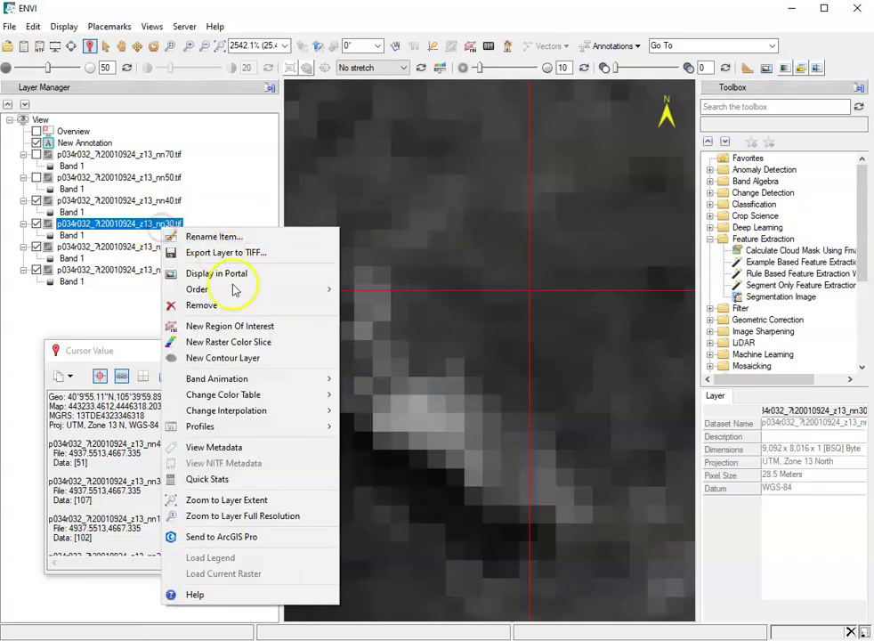
mouse_move(251, 411)
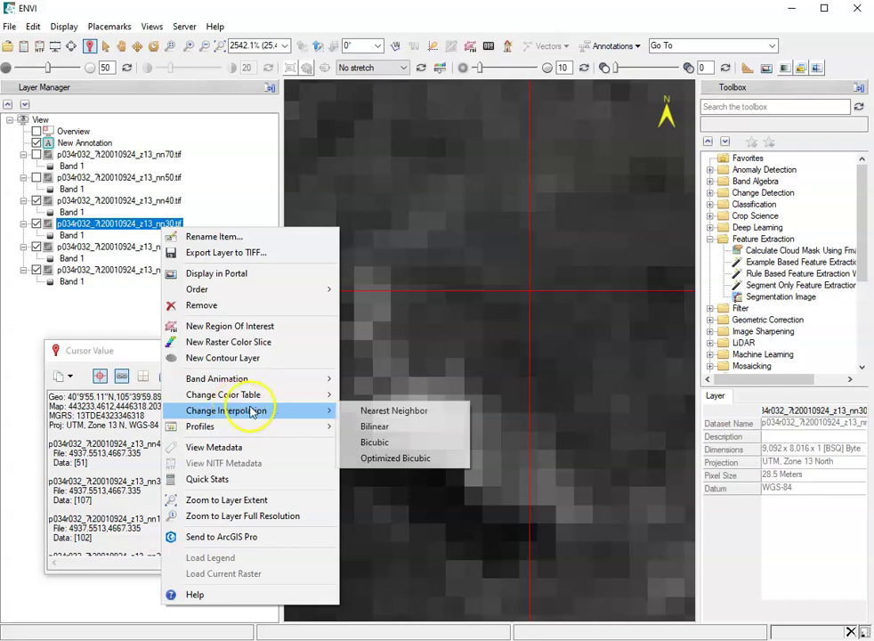
left_click(365, 410)
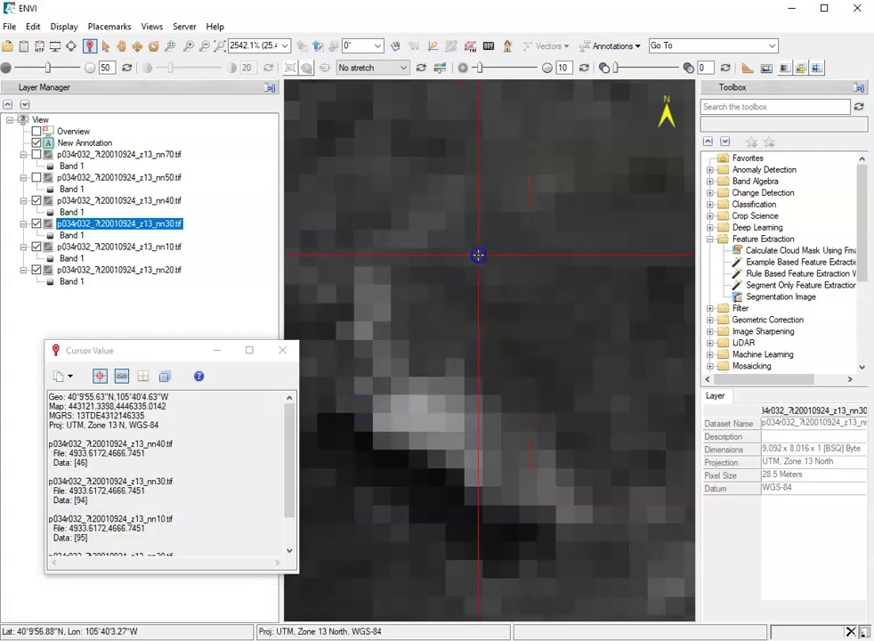
left_click_drag(167, 578, 164, 608)
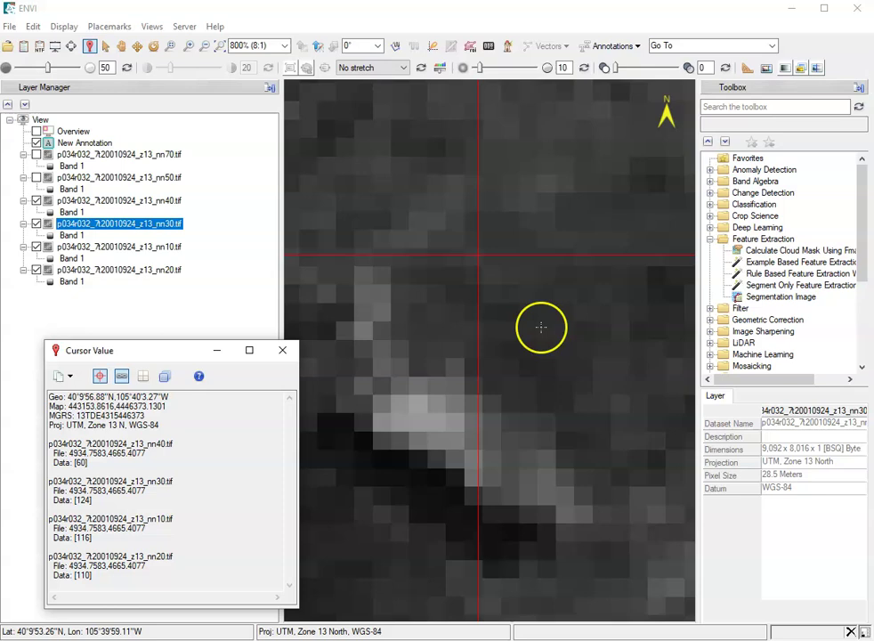
Use Go To to jump to pixel 1,1, then to pixel 1000,1 where all bands read 0.
scroll(540, 326, "down", 10)
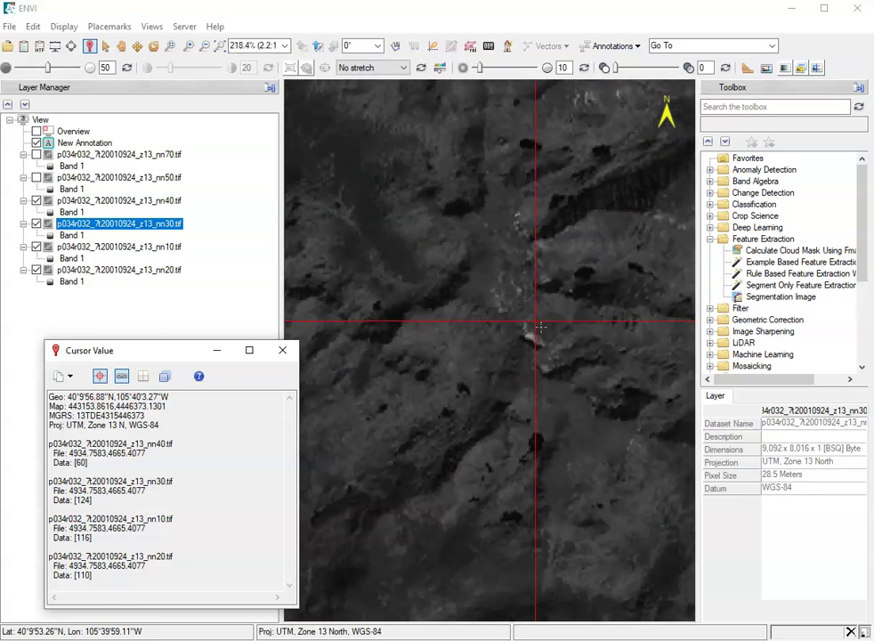
scroll(540, 326, "down", 1)
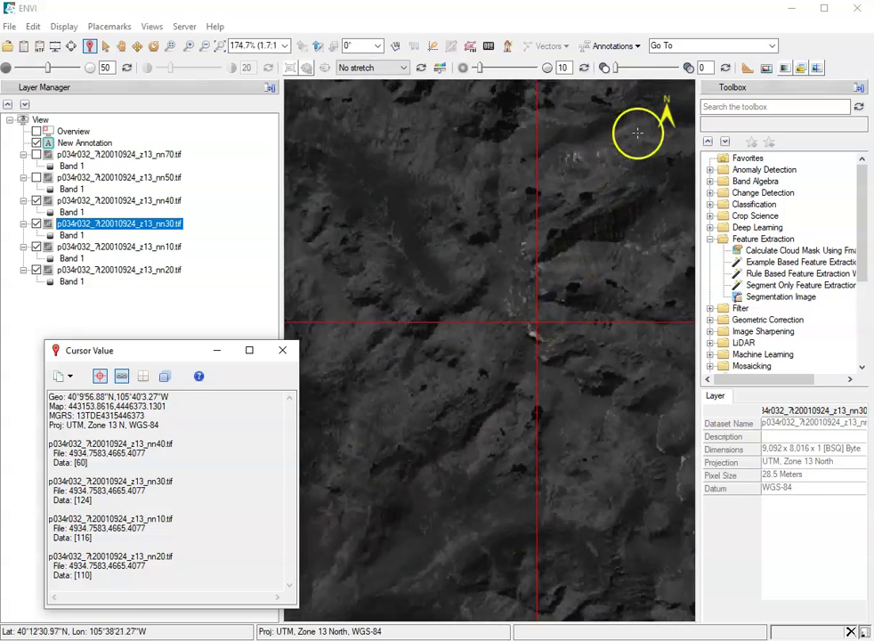
left_click(693, 43)
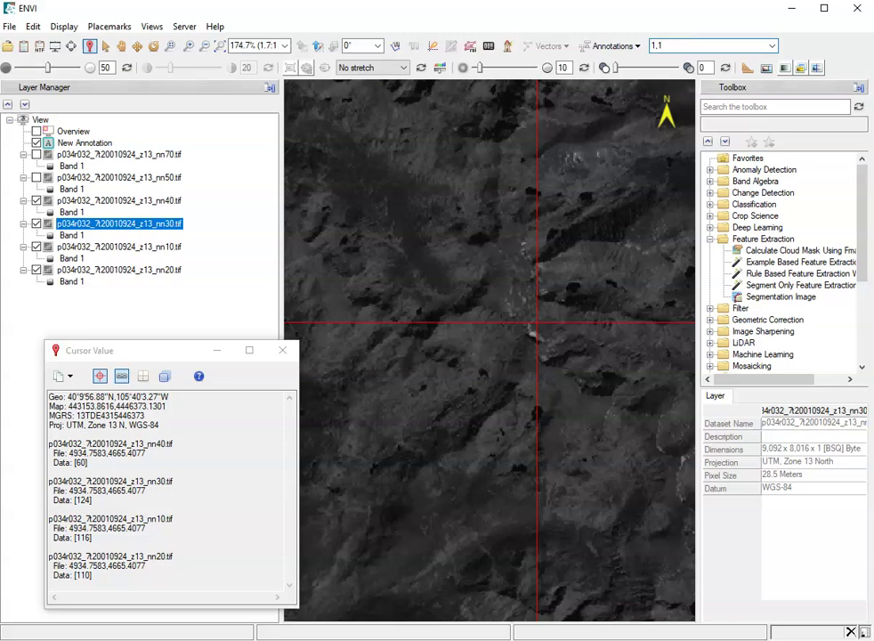
key("Return")
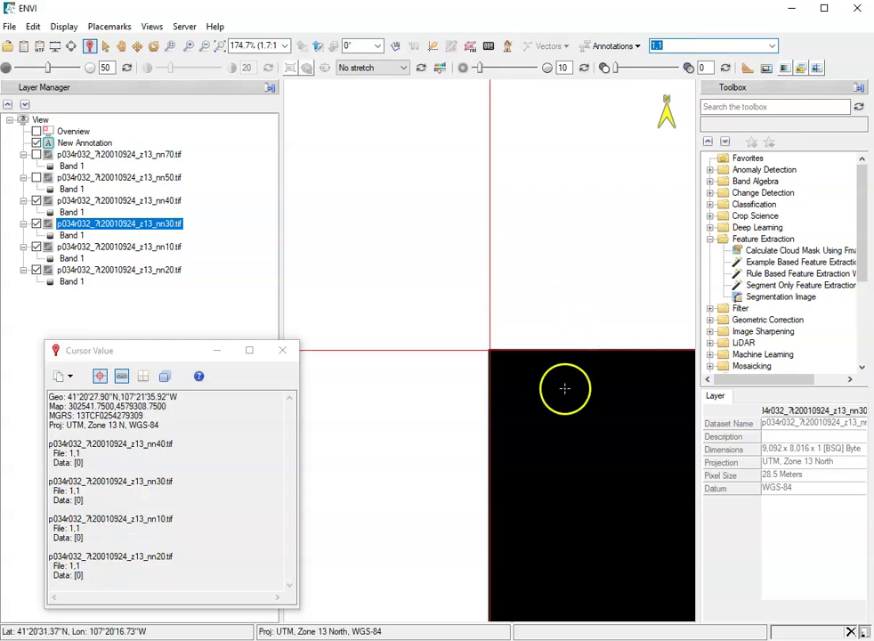
scroll(562, 391, "down", 1)
scroll(516, 285, "down", 4)
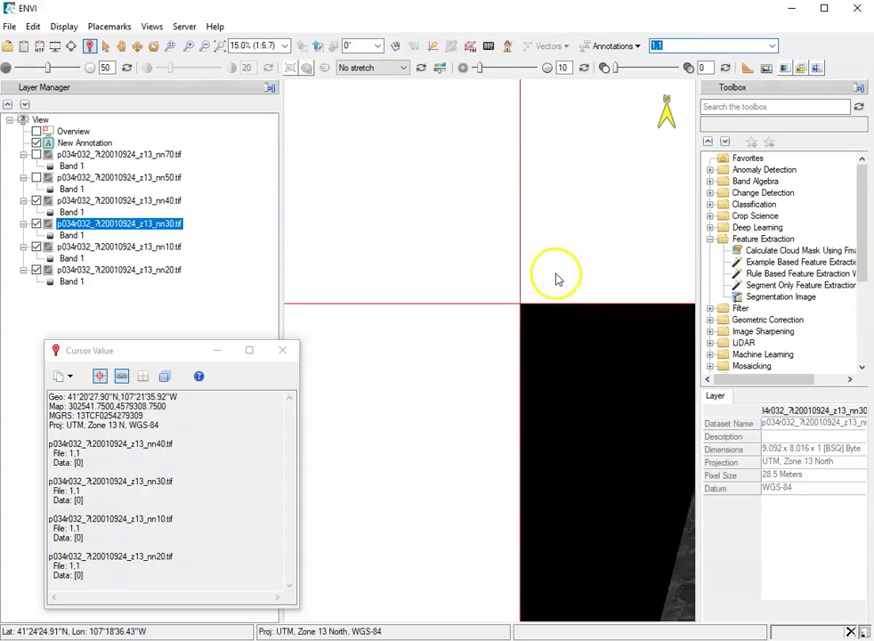
scroll(555, 274, "down", 3)
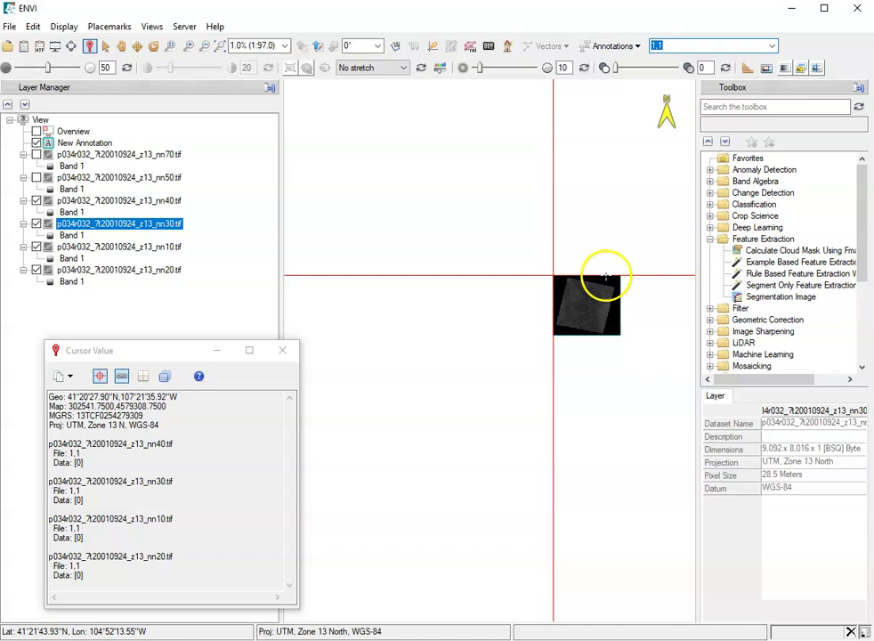
scroll(551, 274, "up", 3)
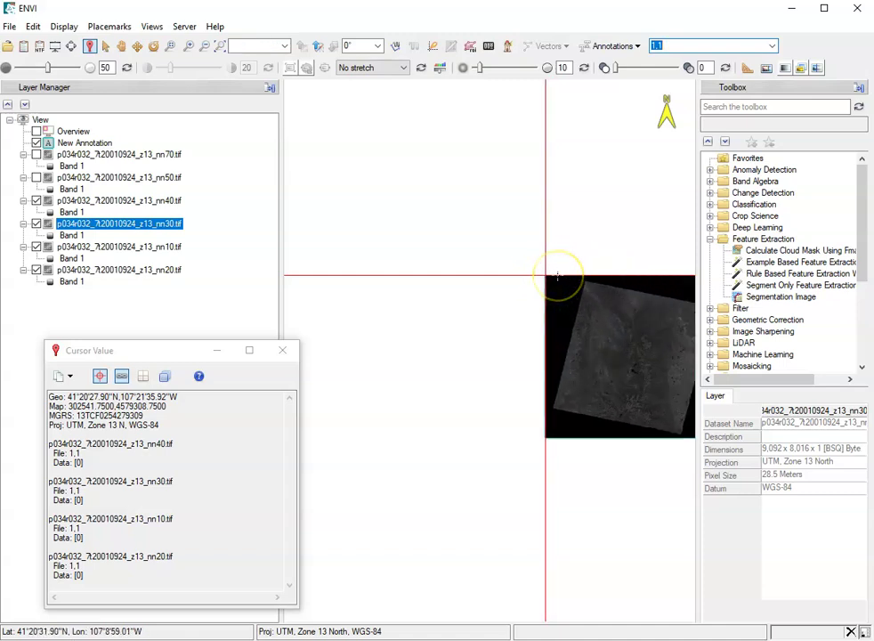
scroll(550, 280, "up", 4)
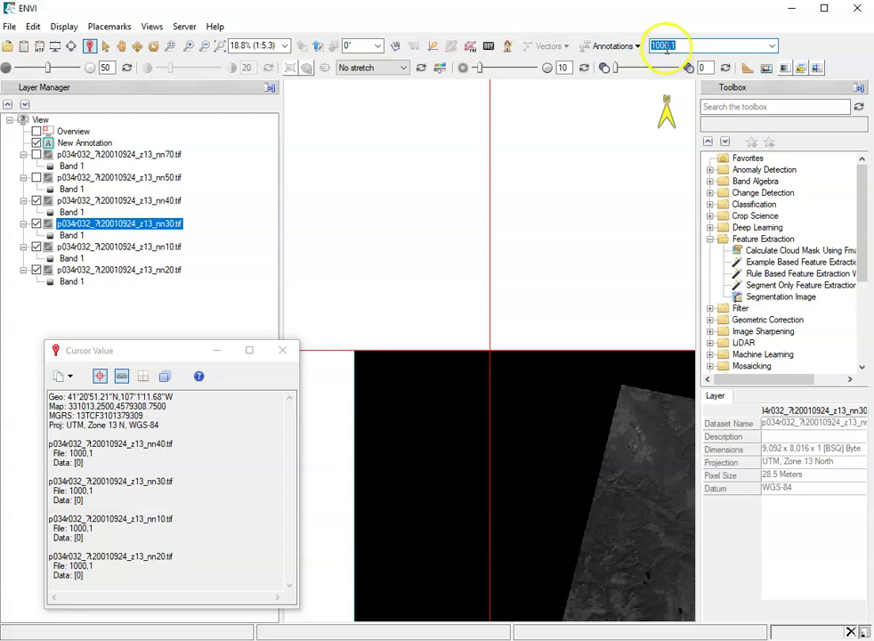
Jump to file pixel 1,1000 with Go To and zoom out to 2% to see the whole image.
left_click(665, 47)
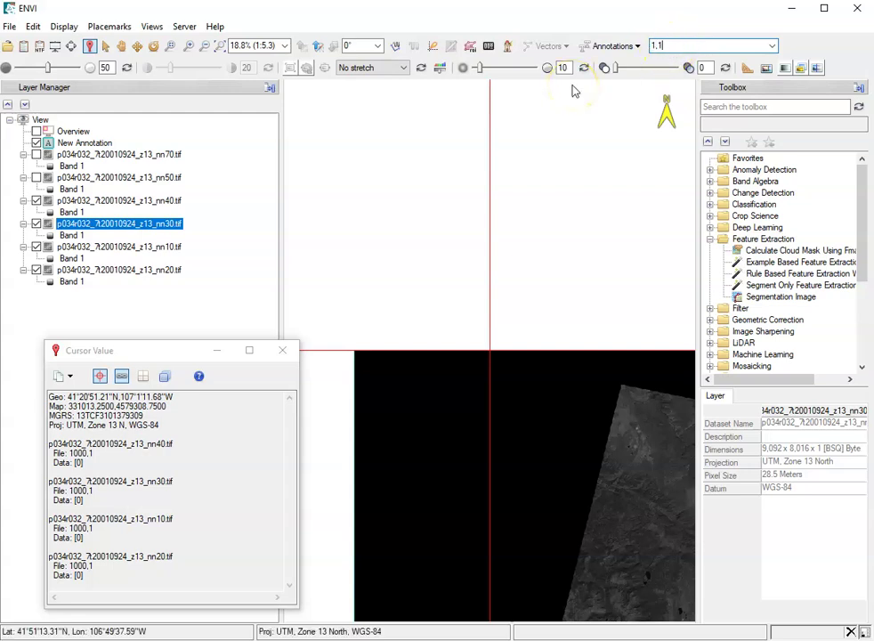
key("Return")
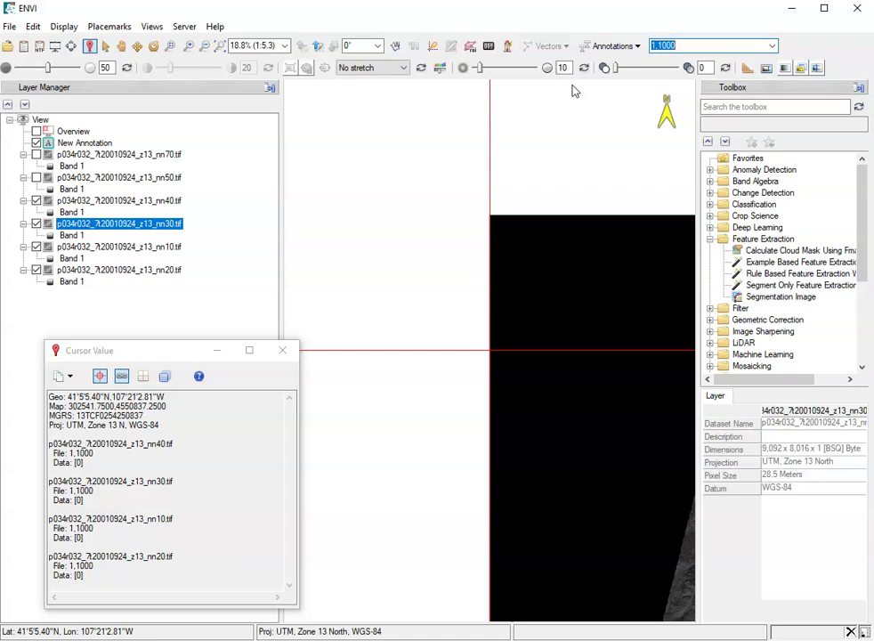
scroll(484, 339, "down", 8)
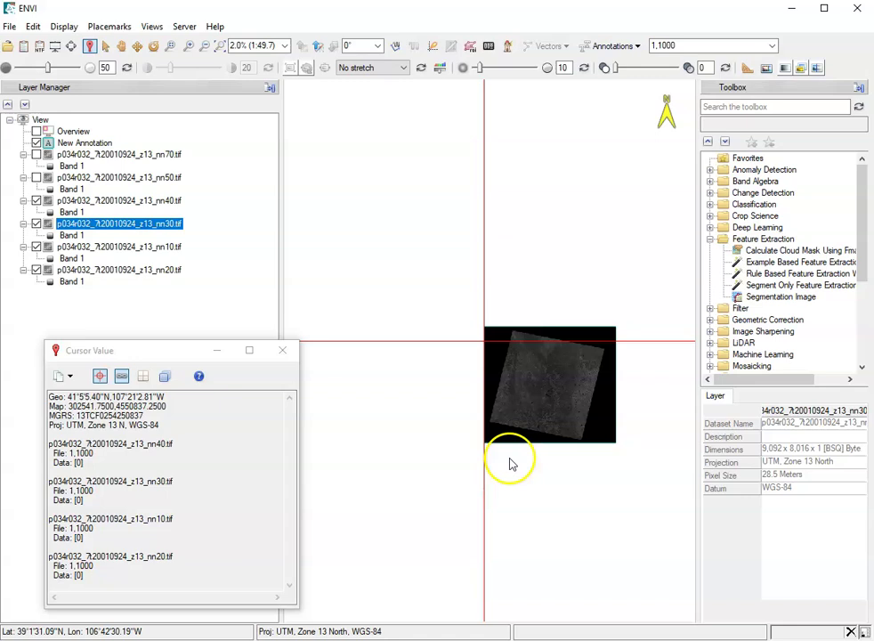
Close Cursor Value, then view and close the nn30 band's metadata.
left_click(280, 354)
right_click(157, 226)
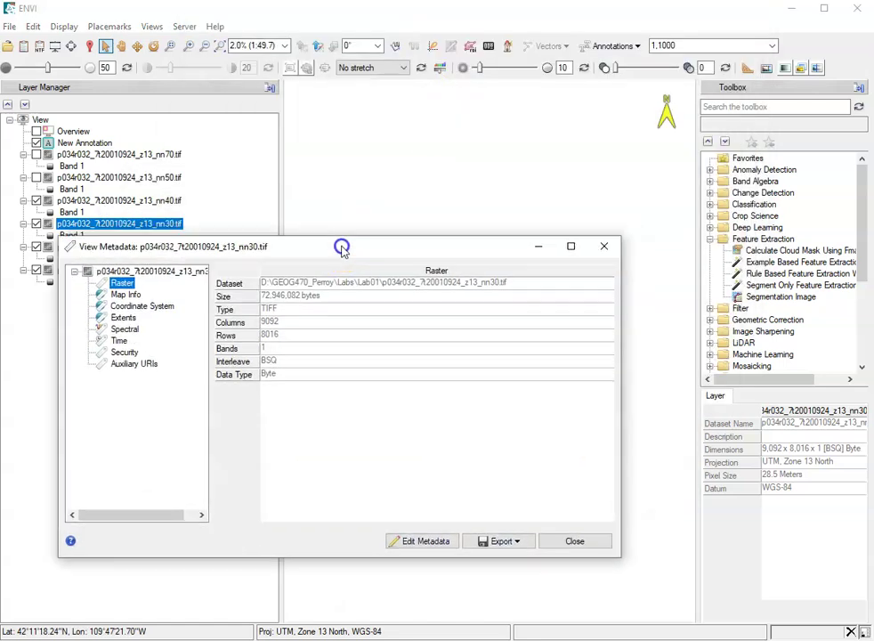
left_click(604, 246)
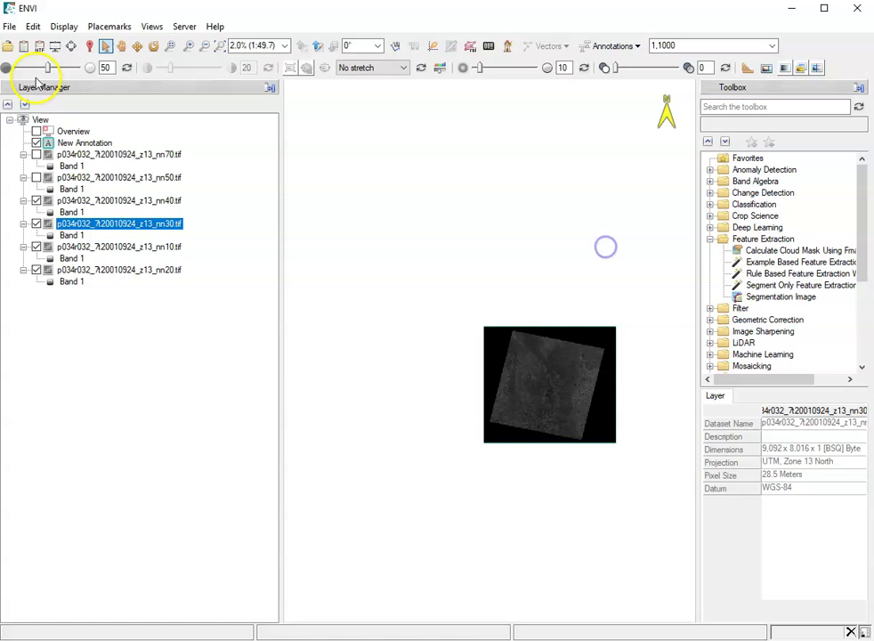